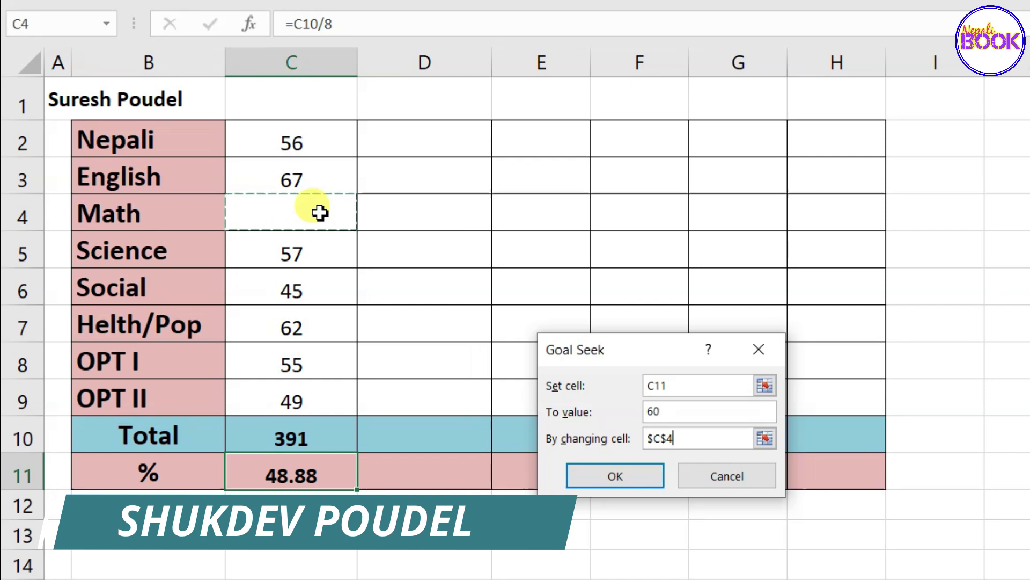
Step: Accept Goal Seek's Math mark of 89 for 60%, then view both result workbooks side by side
click(625, 476)
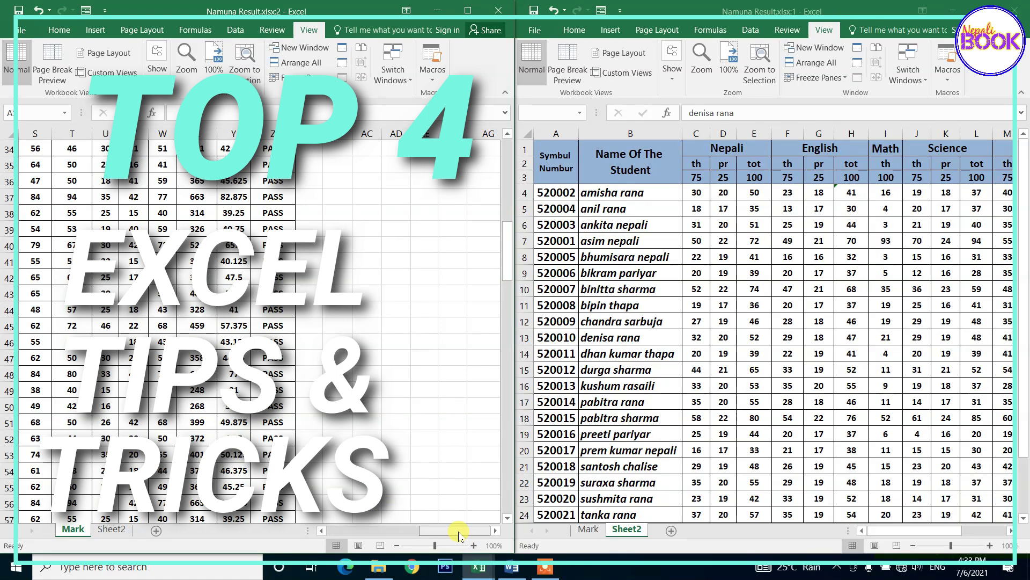
drag(459, 534, 369, 534)
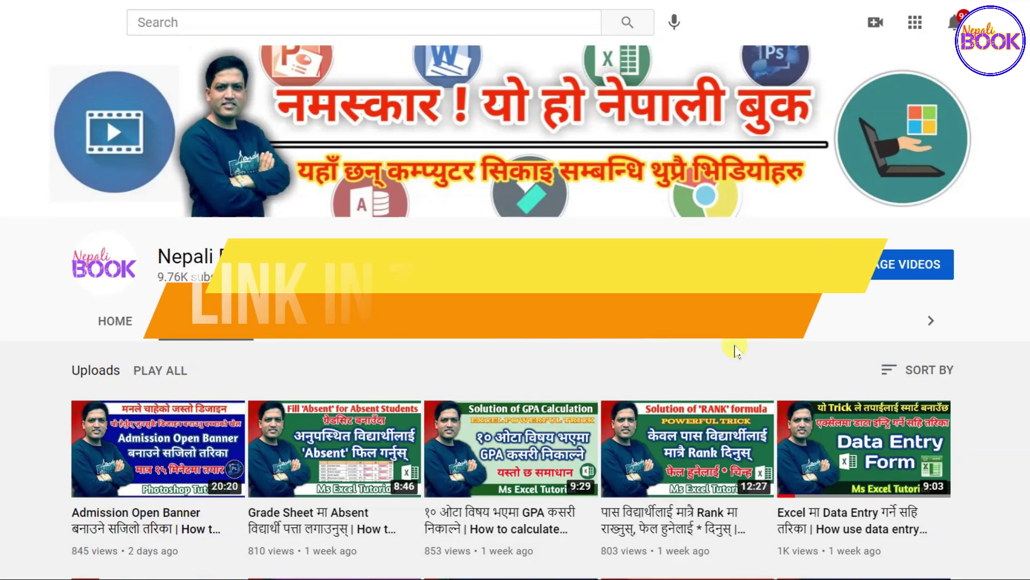
Step: Scroll down the Nepali Book channel's Videos tab to reveal more uploads
scroll(735, 350, down, 2)
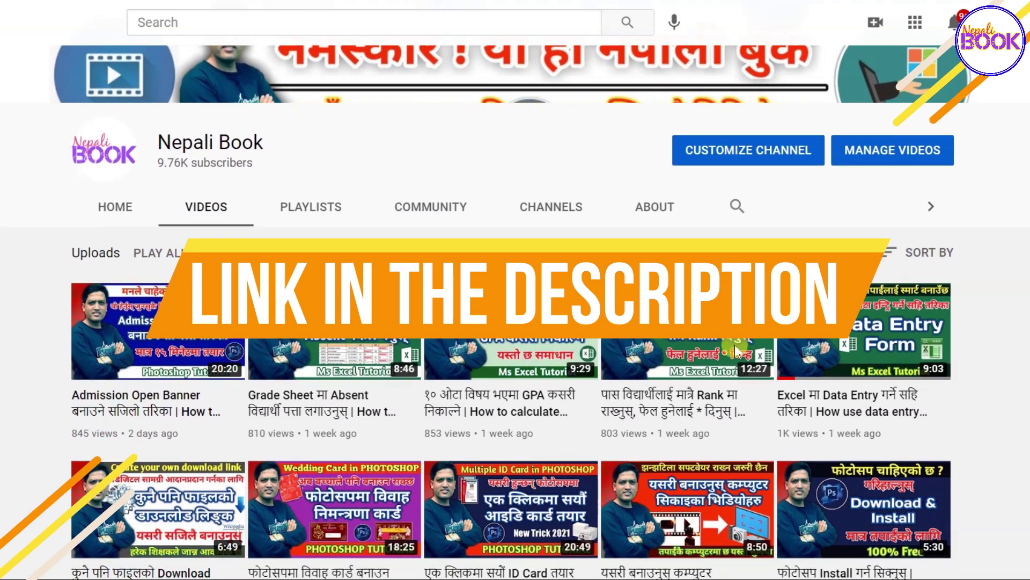
scroll(735, 350, down, 1)
scroll(735, 349, down, 1)
scroll(735, 350, down, 1)
scroll(737, 349, down, 1)
scroll(736, 351, down, 1)
scroll(737, 352, down, 1)
scroll(736, 351, down, 1)
scroll(736, 350, down, 1)
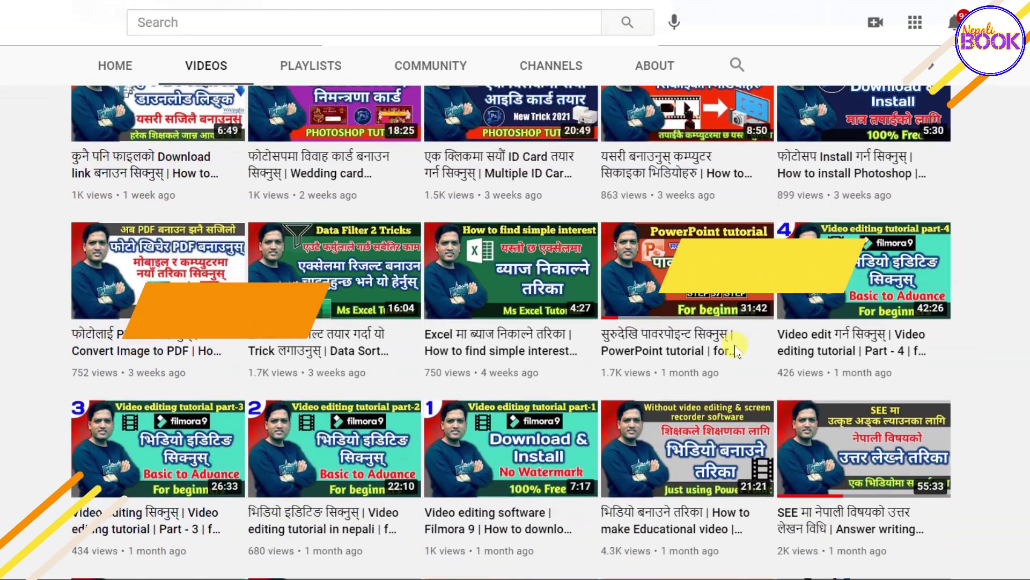
scroll(736, 350, down, 1)
scroll(735, 346, down, 1)
scroll(735, 345, down, 1)
scroll(735, 346, down, 1)
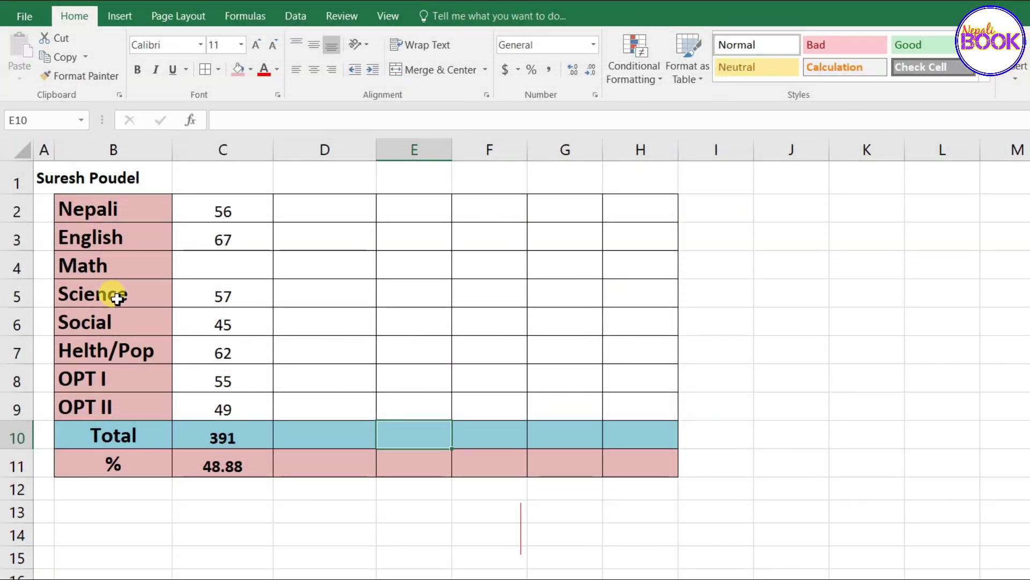
click(64, 179)
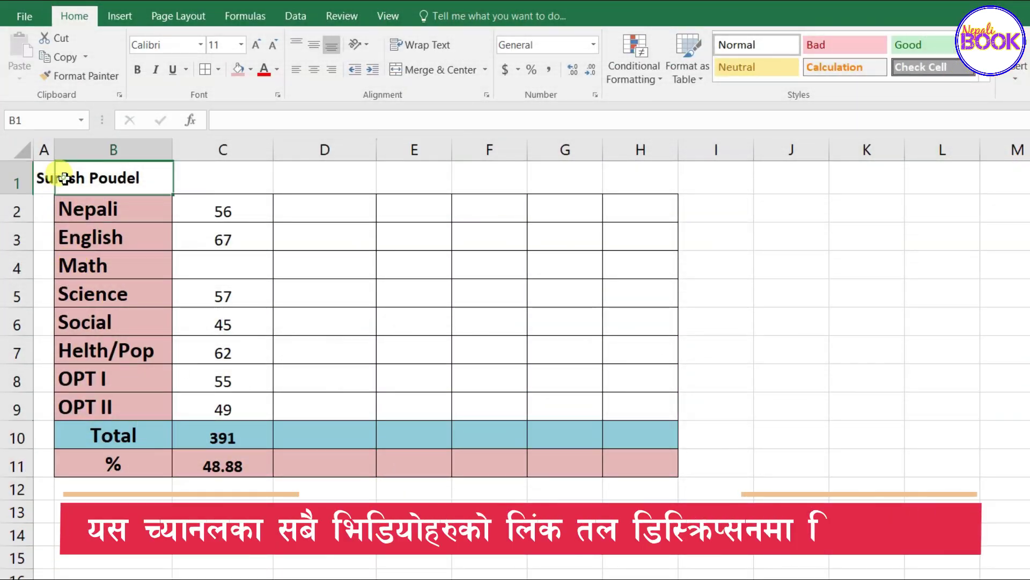
click(85, 241)
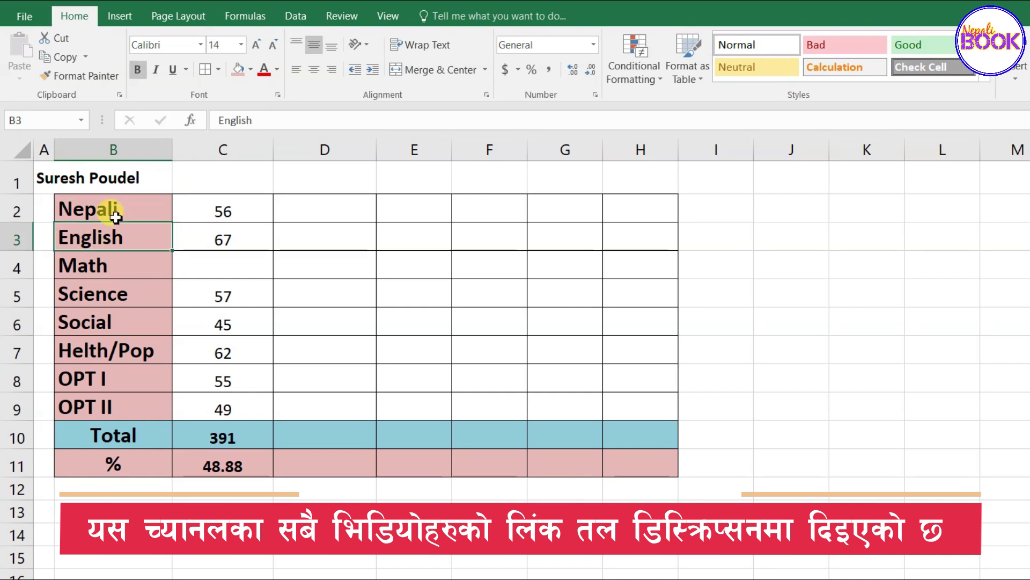
drag(115, 216, 143, 416)
key(ctrl+c)
click(236, 216)
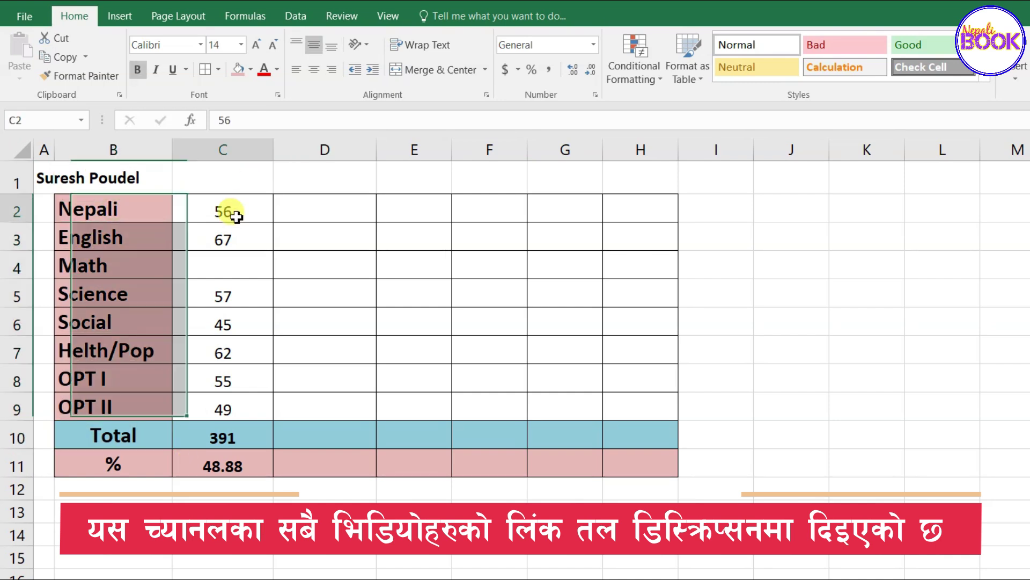
mouse_move(237, 216)
mouse_down()
mouse_move(259, 442)
mouse_move(258, 411)
mouse_up()
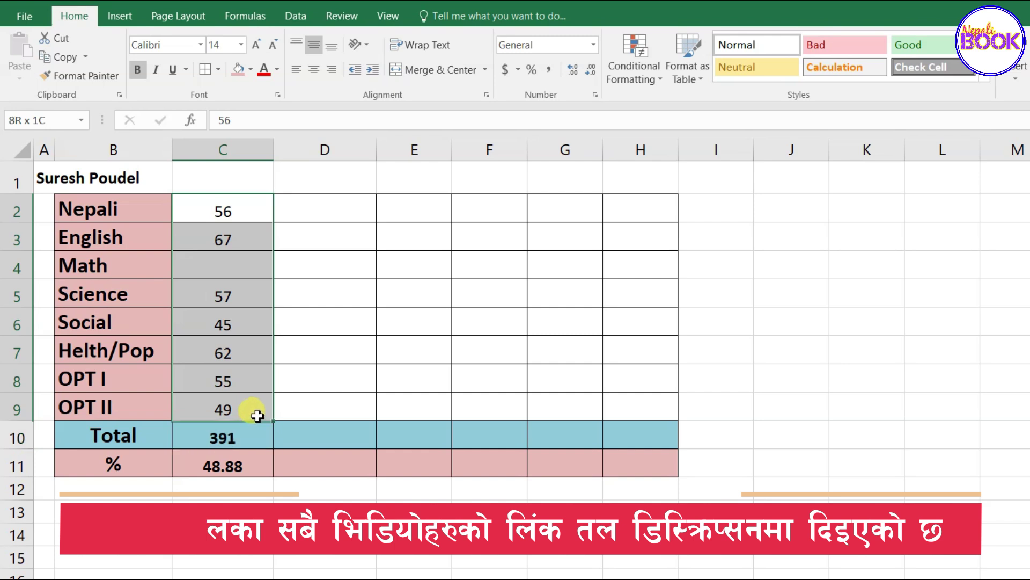
click(253, 410)
click(245, 445)
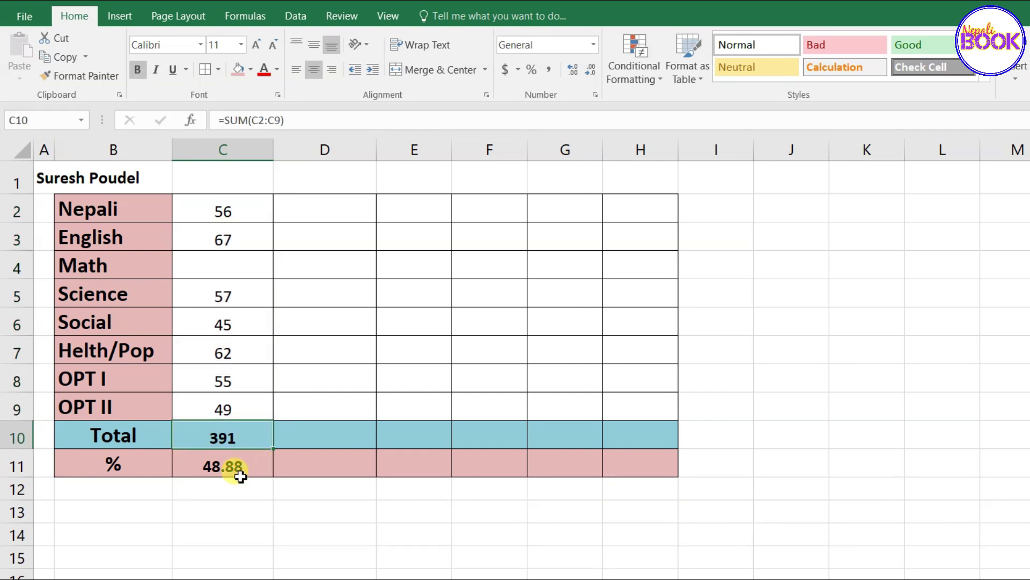
click(236, 472)
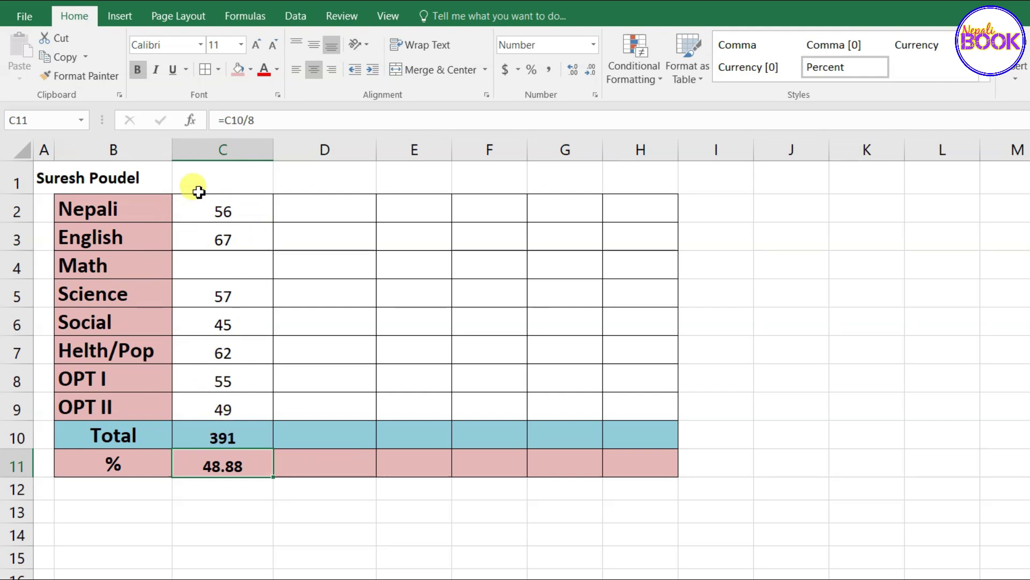
click(204, 266)
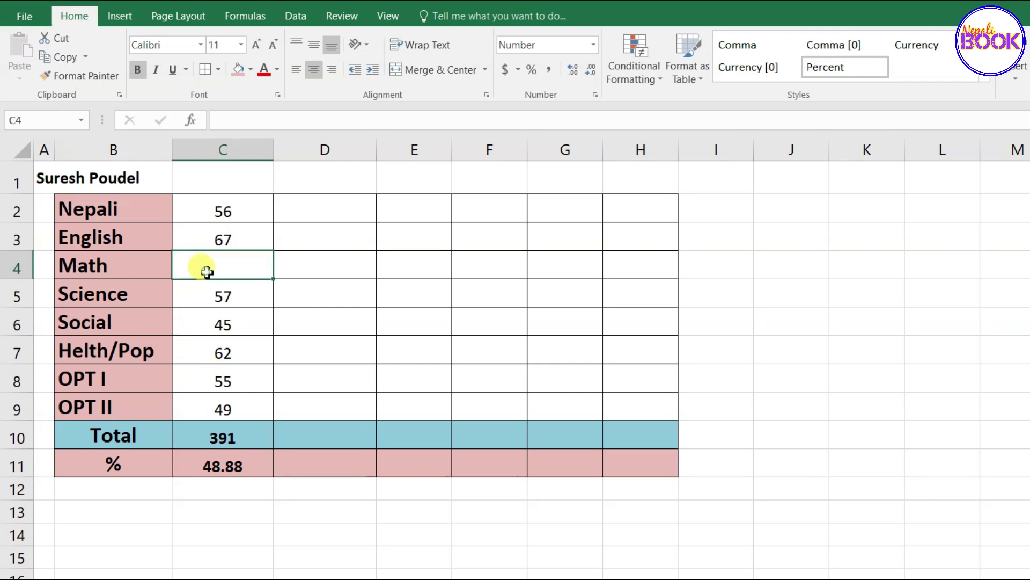
click(244, 465)
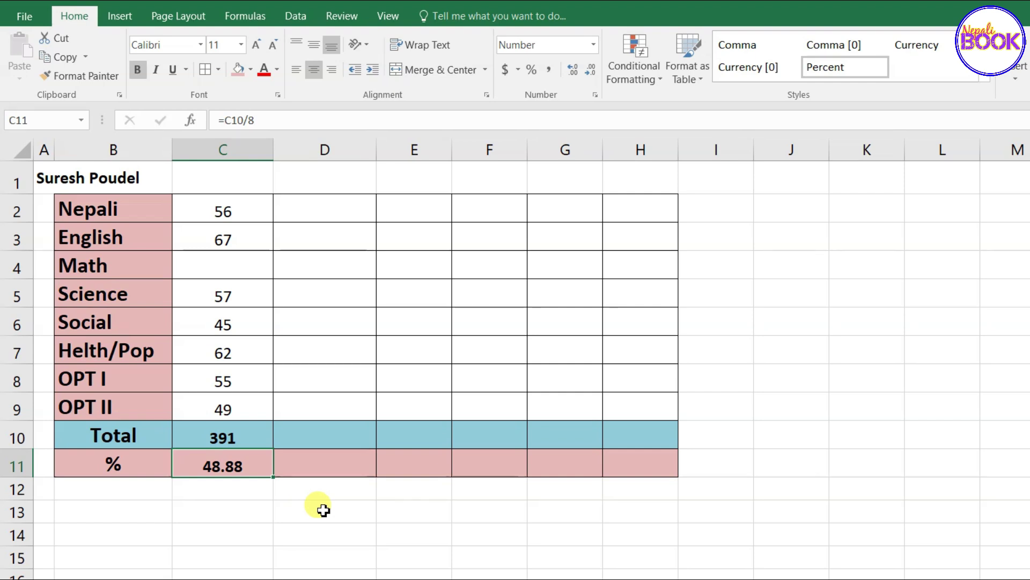
click(207, 268)
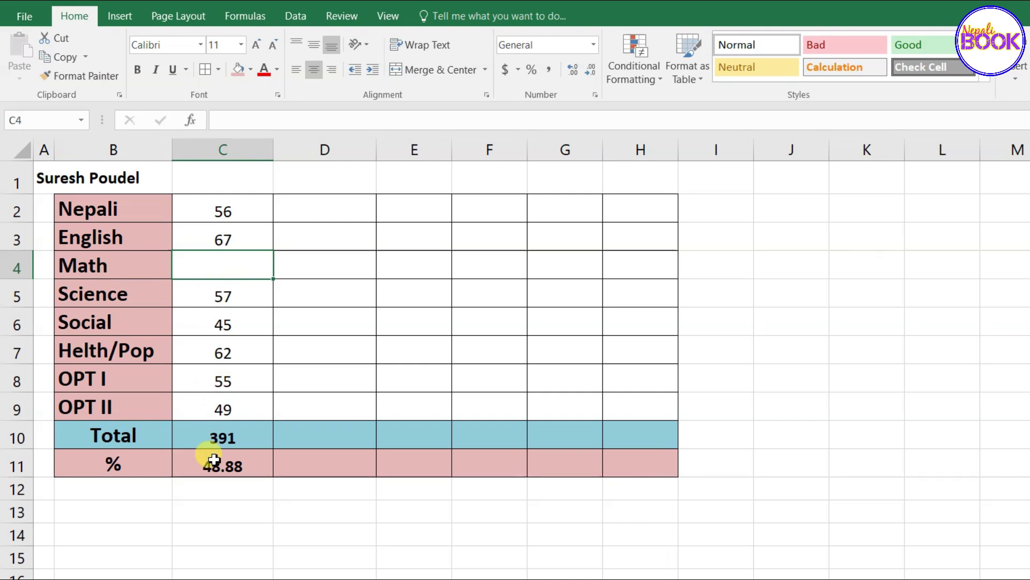
click(233, 466)
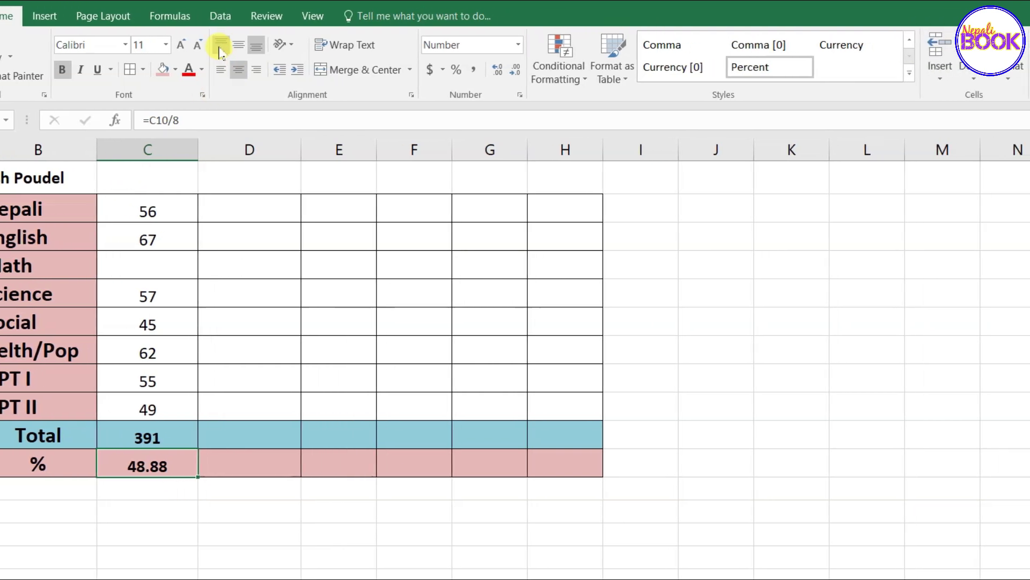
Step: Open Goal Seek from Data > What-If Analysis with percentage cell C11 as the set cell
click(296, 16)
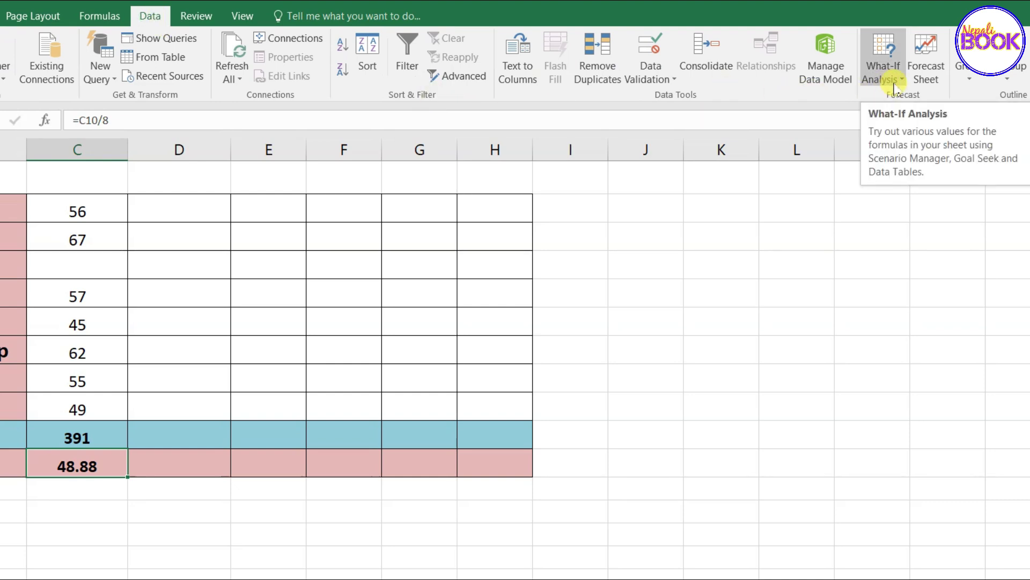
click(894, 83)
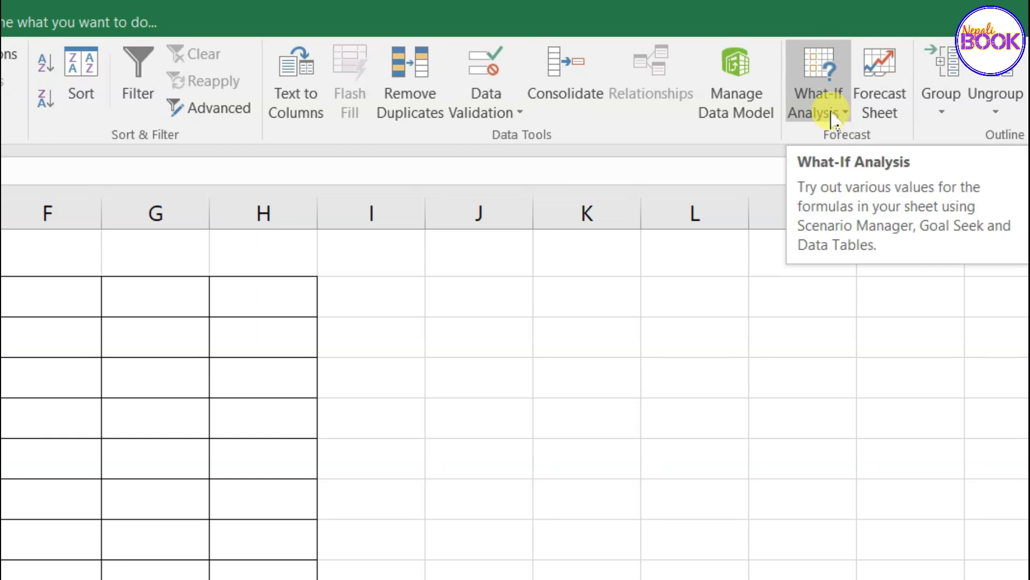
click(831, 121)
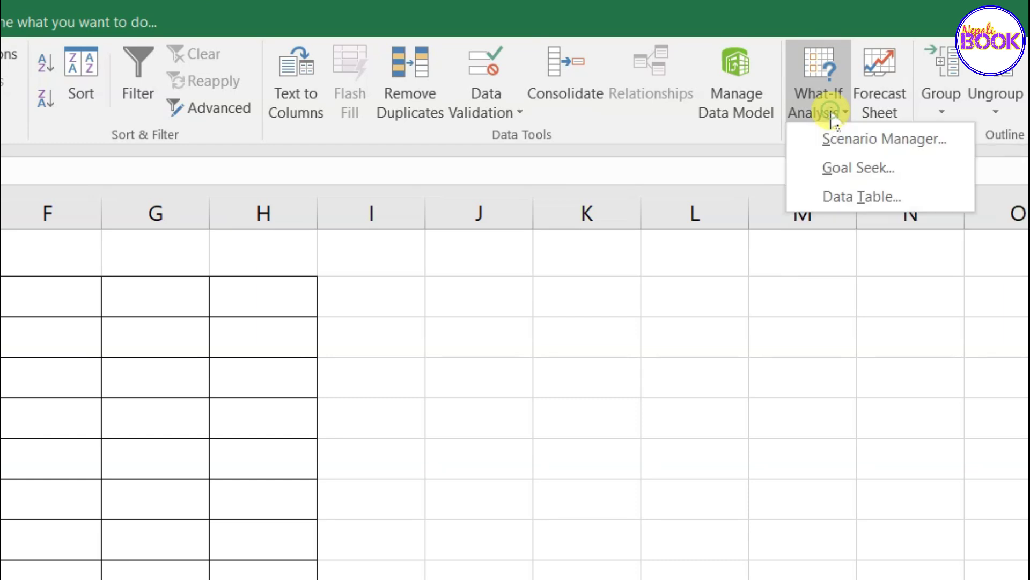
click(866, 169)
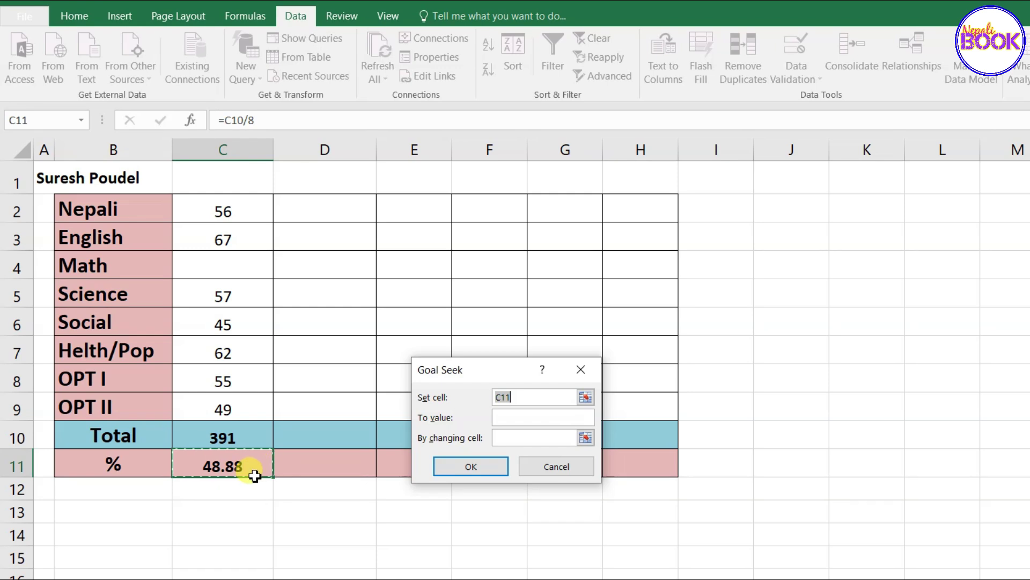
Step: Set C11 to 60 by changing Math cell C4, yielding a Math mark of 89
click(512, 417)
text(60)
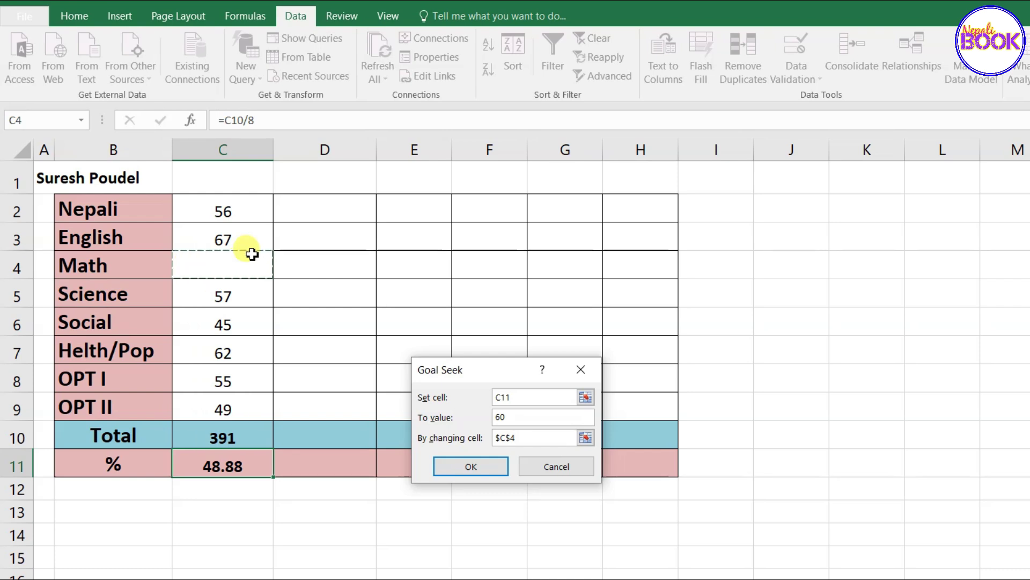
click(481, 471)
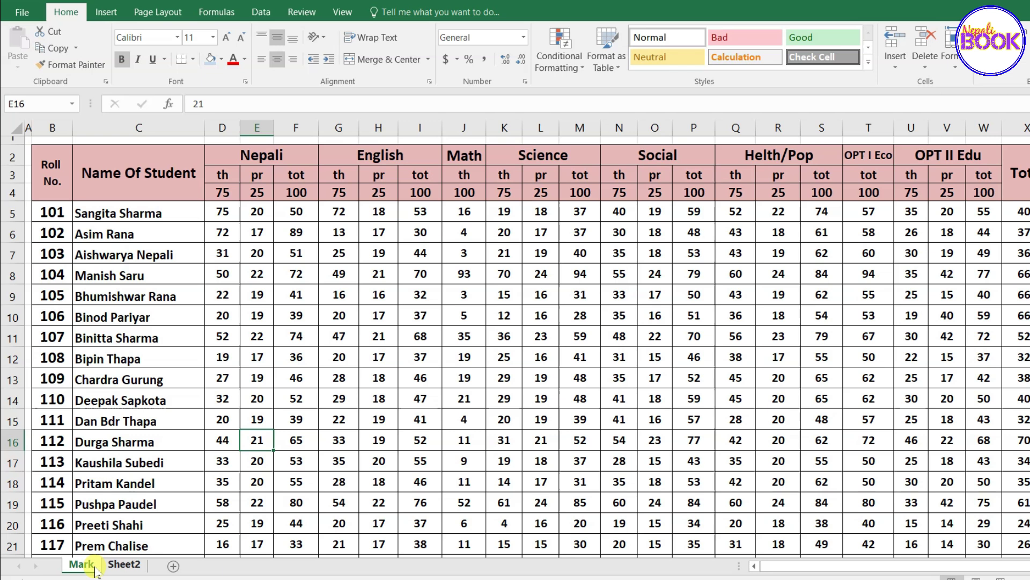
scroll(171, 378, down, 3)
scroll(170, 378, up, 3)
click(149, 353)
click(126, 565)
click(146, 314)
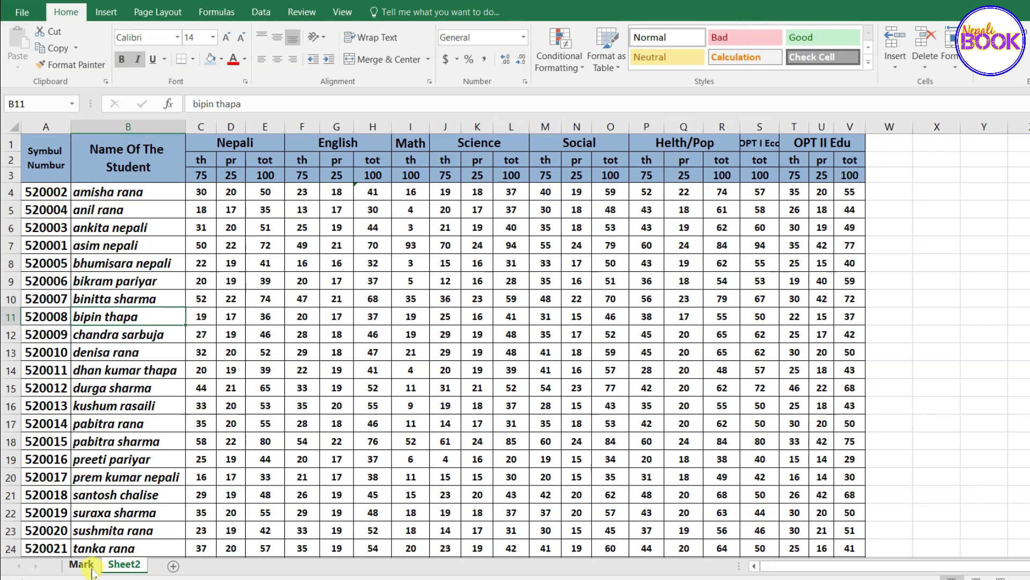
click(90, 566)
click(195, 330)
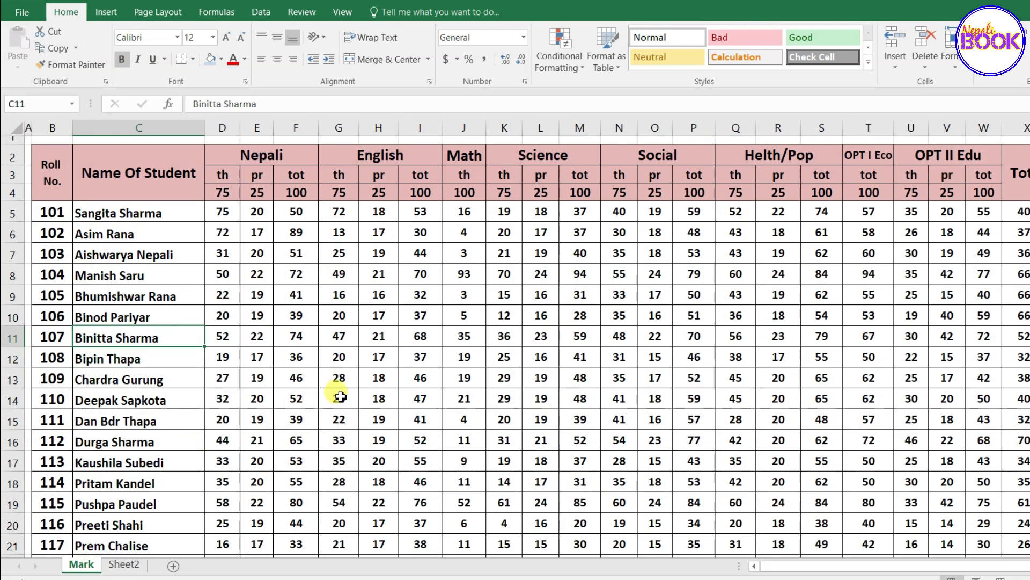
click(125, 565)
drag(231, 245, 525, 325)
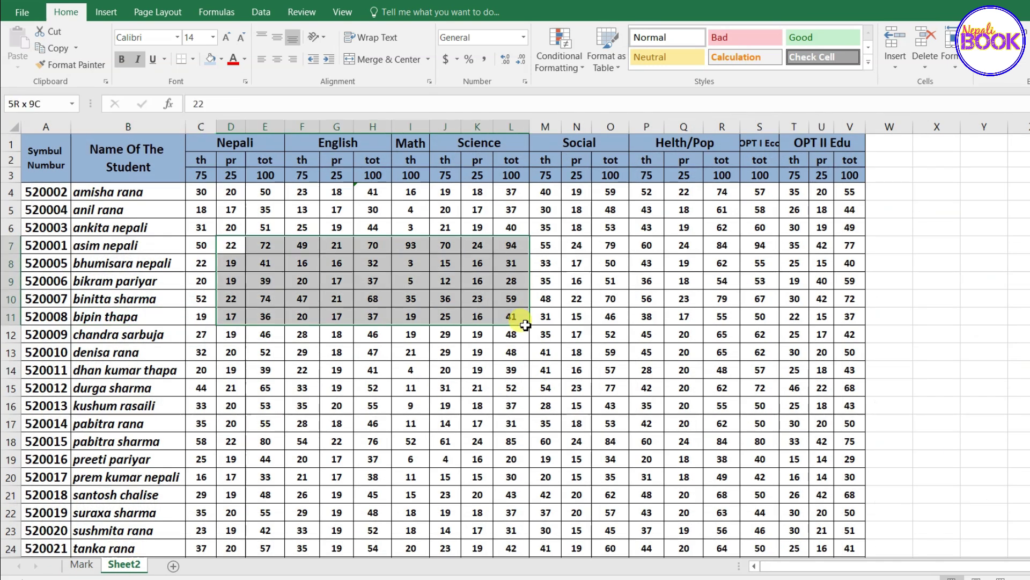
click(446, 299)
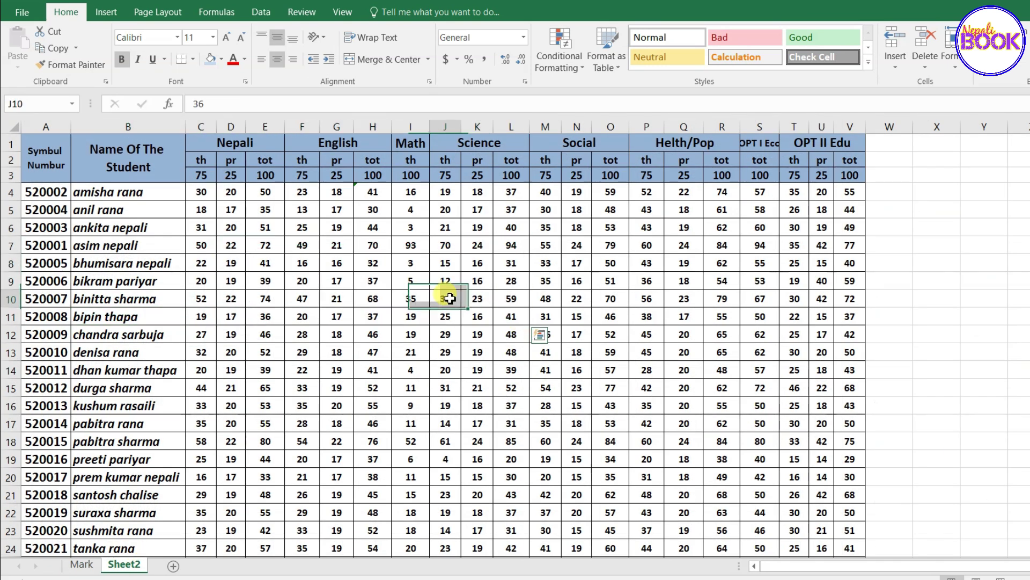
click(86, 569)
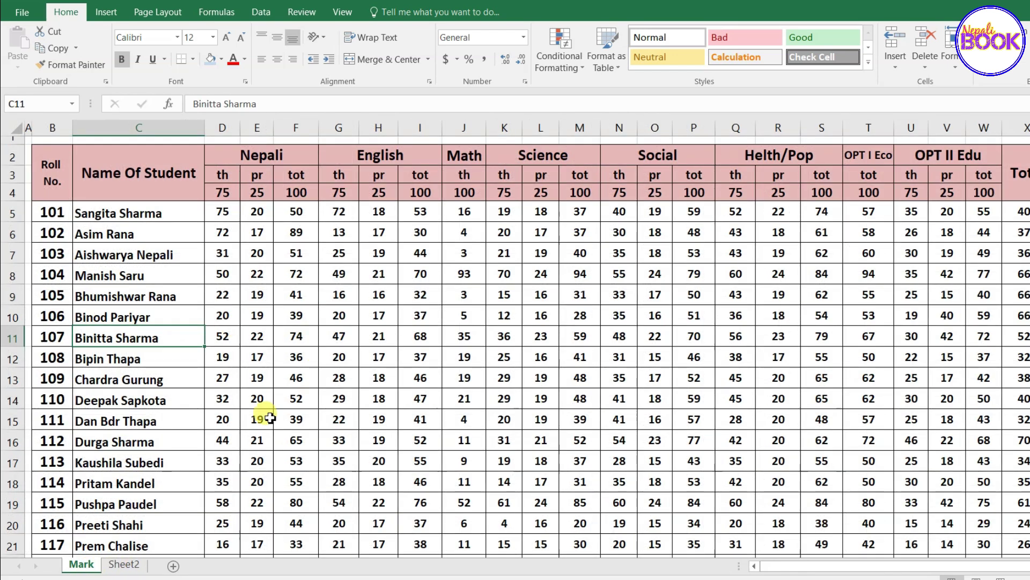
click(128, 566)
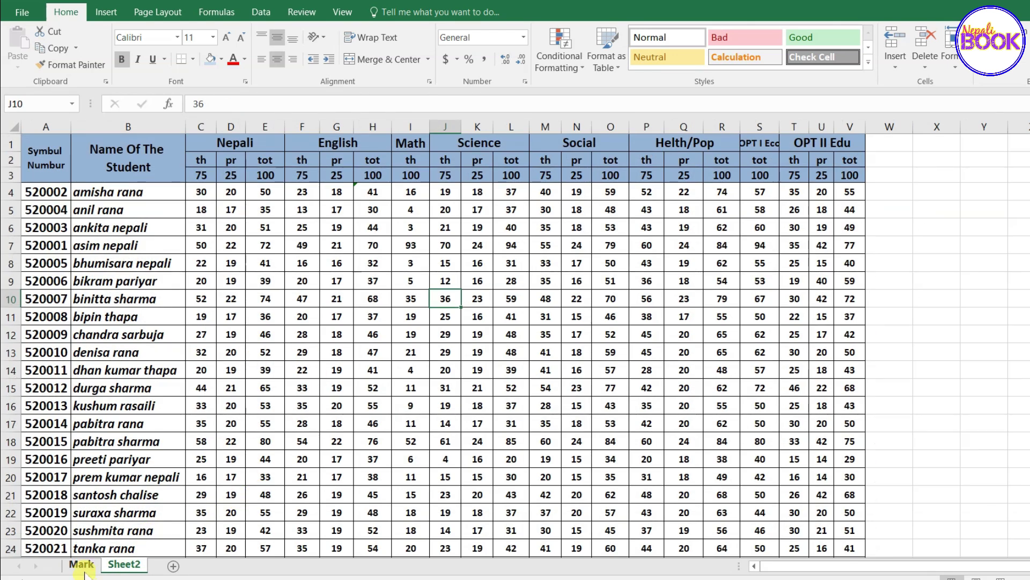
click(83, 569)
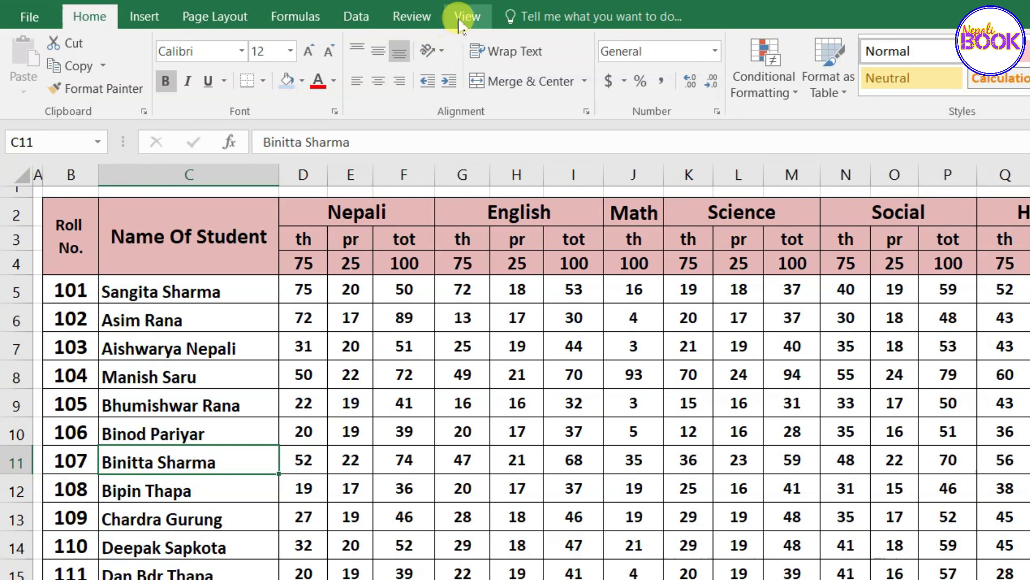
Step: Open a second window of Namuna Result.xlsx with New Window and check both windows on the taskbar
click(460, 20)
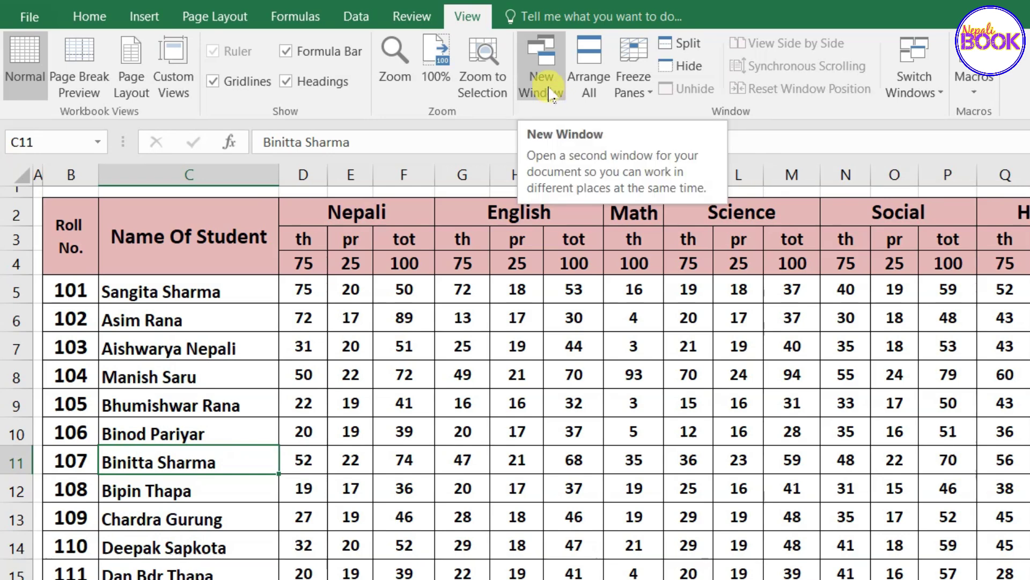
click(542, 81)
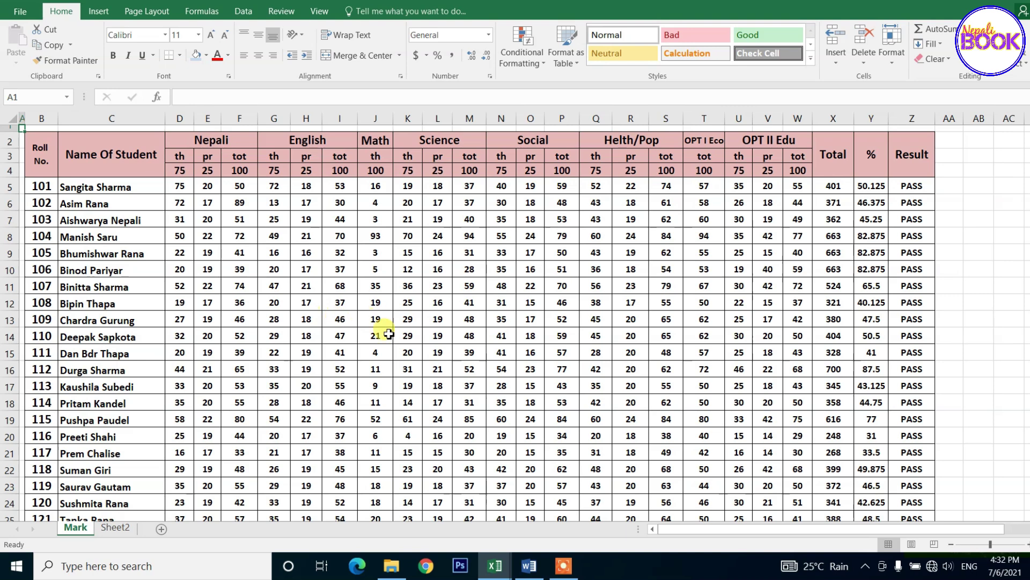
click(500, 565)
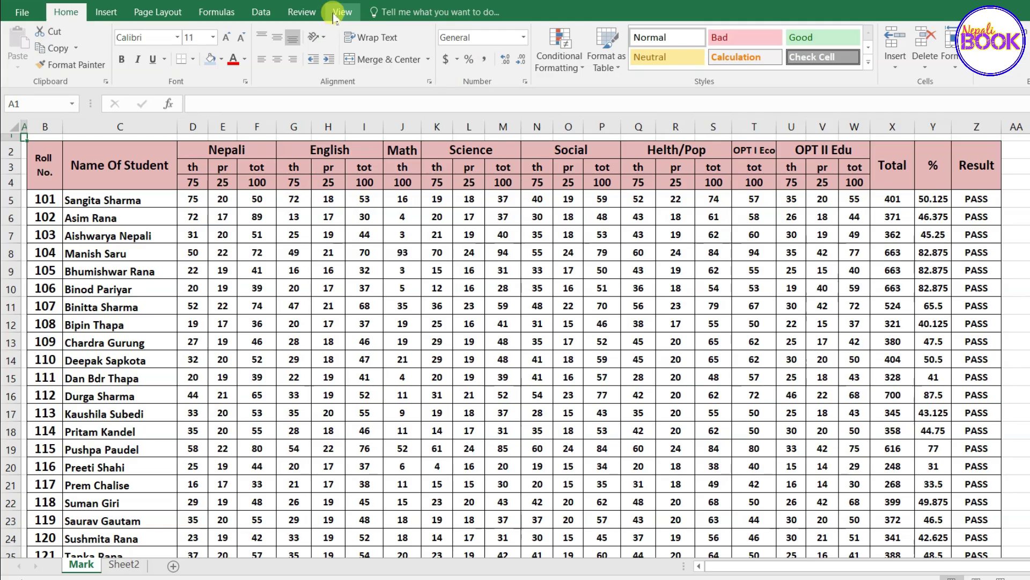
click(337, 12)
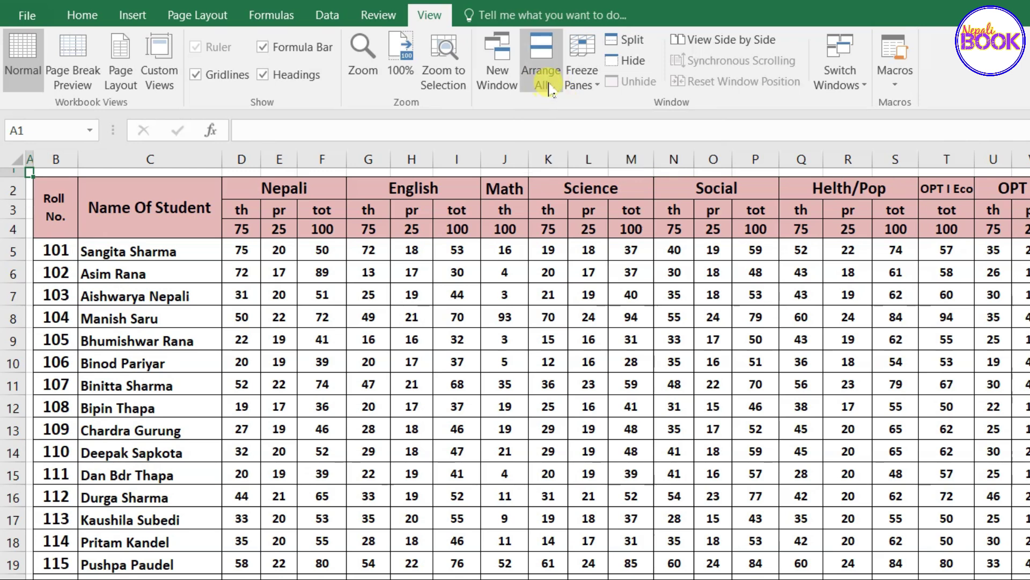
Step: Arrange both Namuna Result windows vertically side by side and activate the right one
click(546, 87)
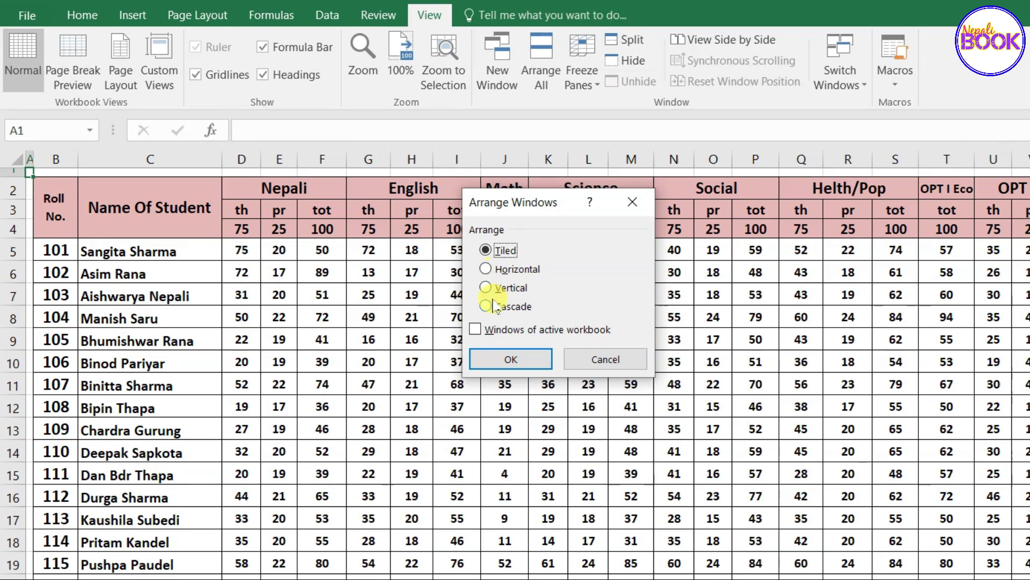
click(485, 289)
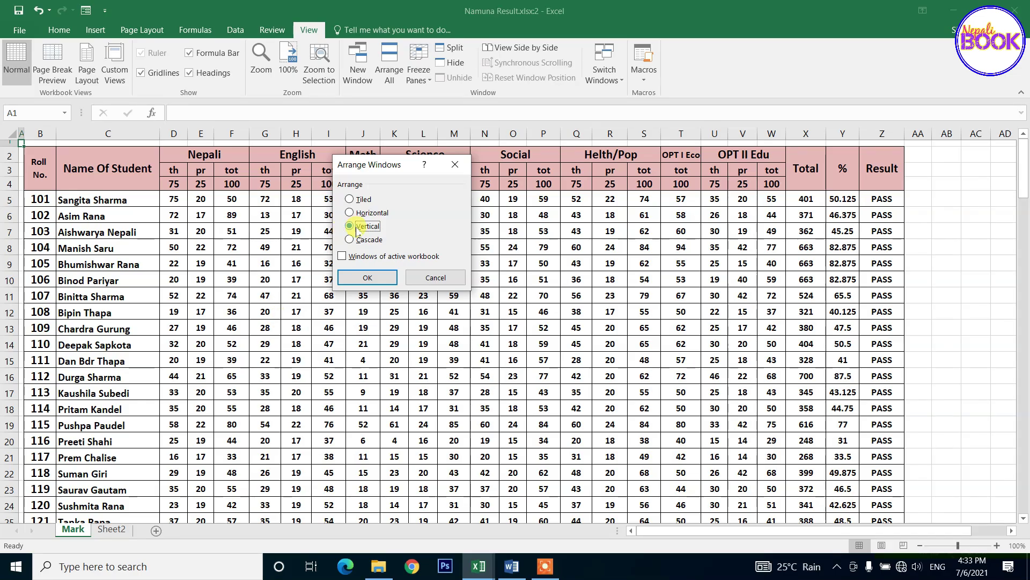
click(366, 277)
click(648, 256)
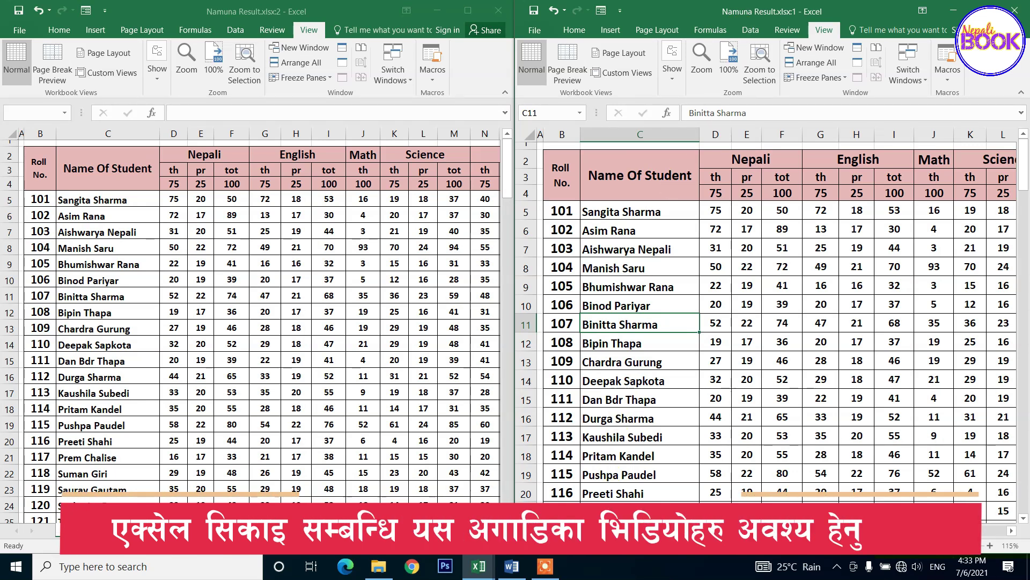
Step: Show Sheet2 with cell B13 selected in the right window, beside the left Mark sheet
click(622, 530)
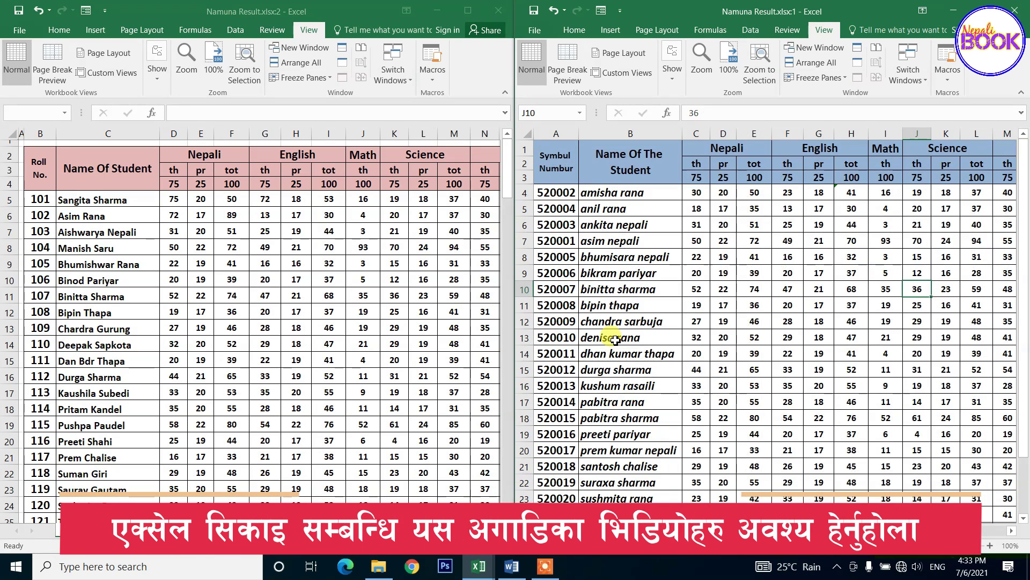
click(615, 338)
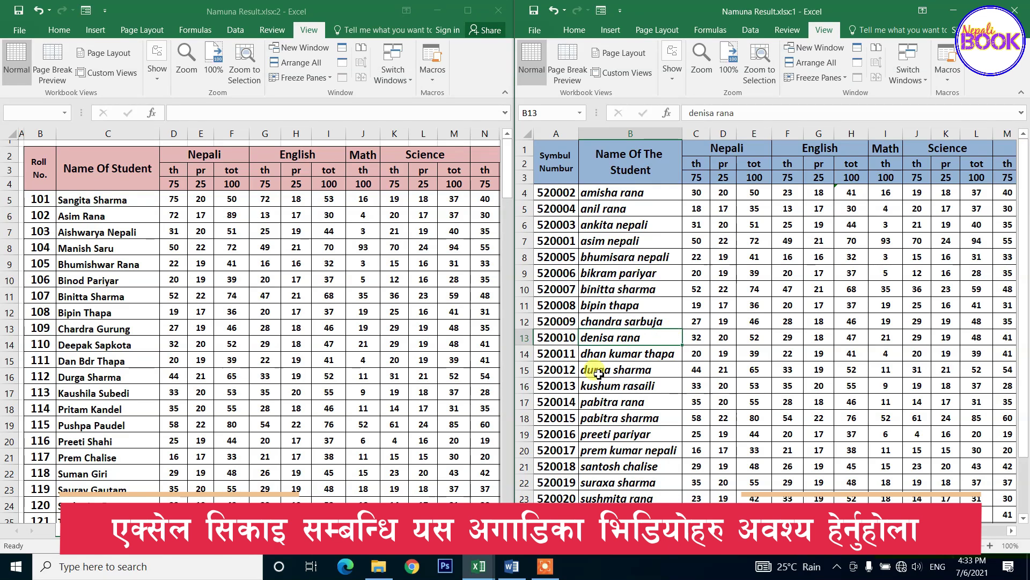
click(231, 300)
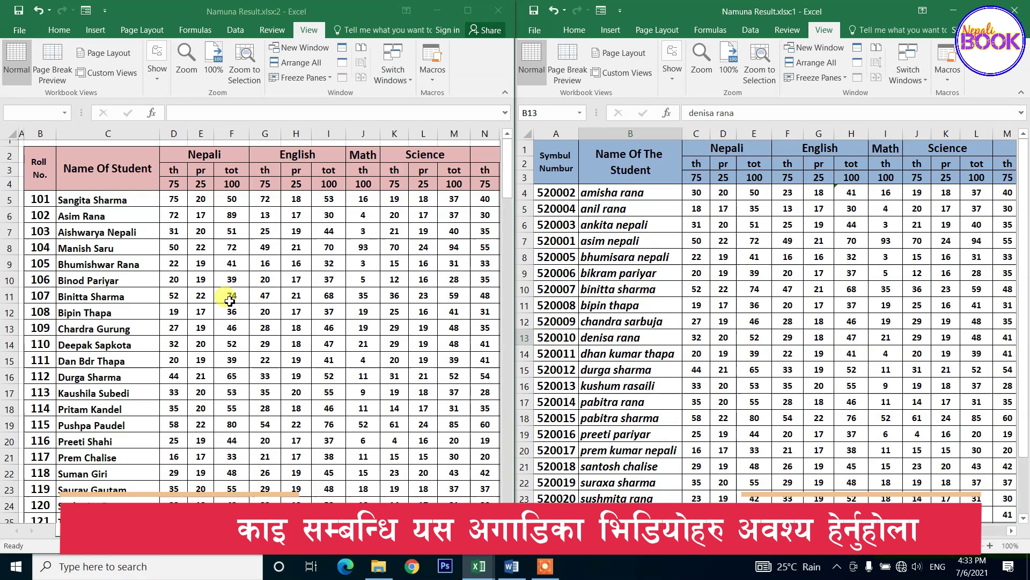
scroll(241, 322, down, 8)
scroll(232, 257, down, 3)
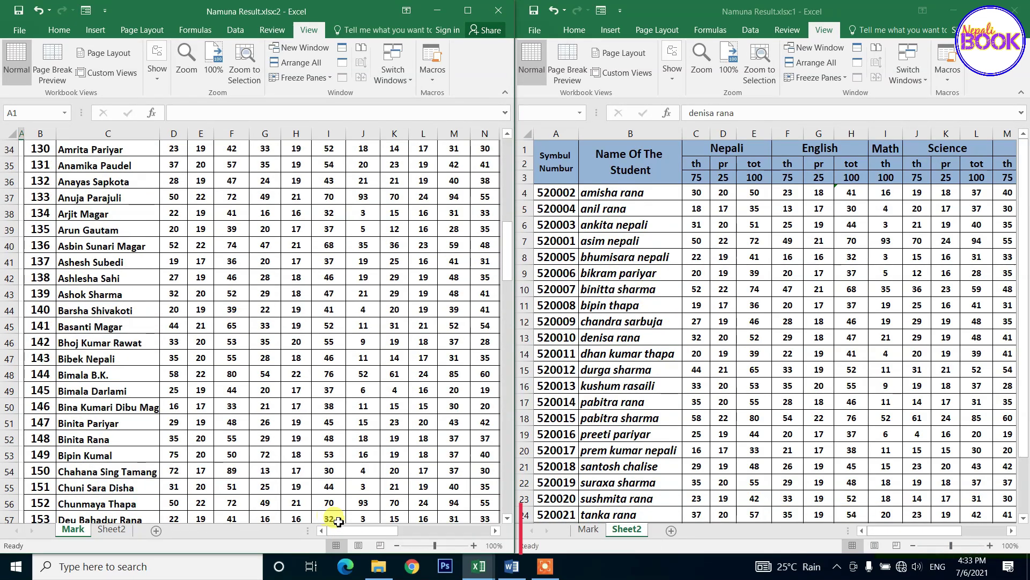
Step: Scroll through both windows to compare Sheet2's student data with the Mark sheet
mouse_move(370, 531)
mouse_down()
mouse_move(460, 536)
mouse_move(361, 558)
mouse_up()
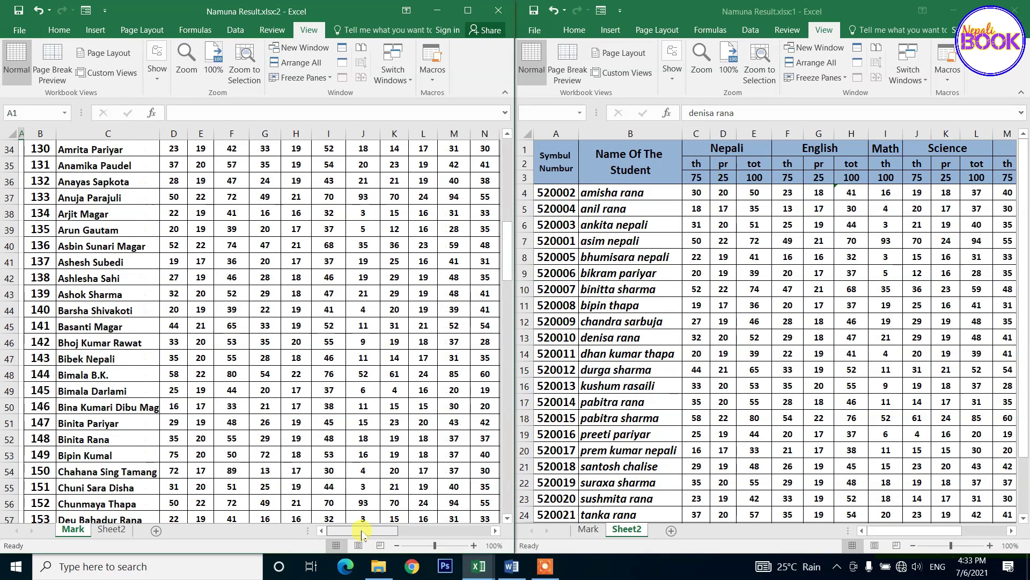
scroll(665, 355, down, 3)
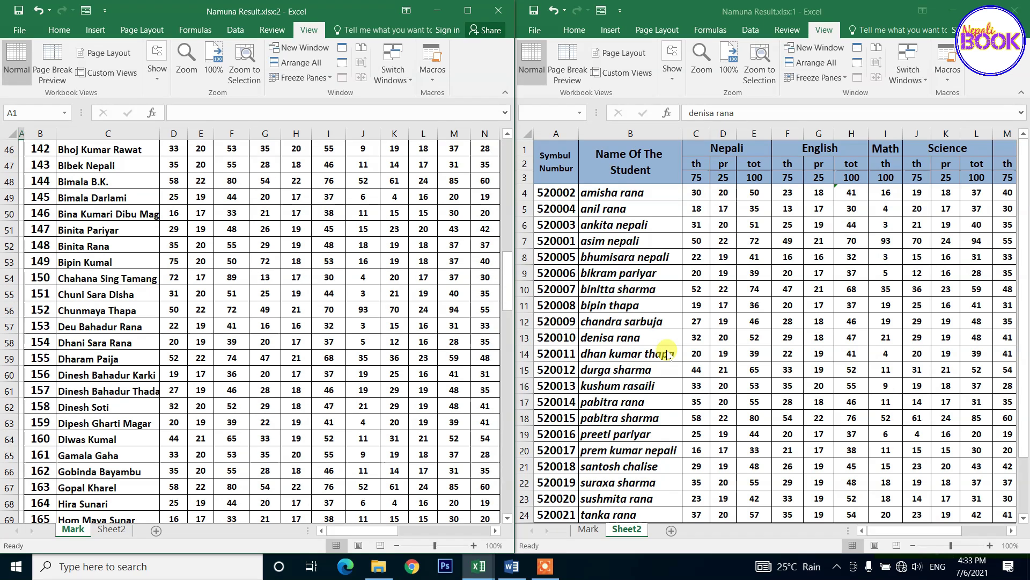
scroll(673, 338, down, 2)
scroll(671, 333, down, 4)
scroll(671, 300, up, 5)
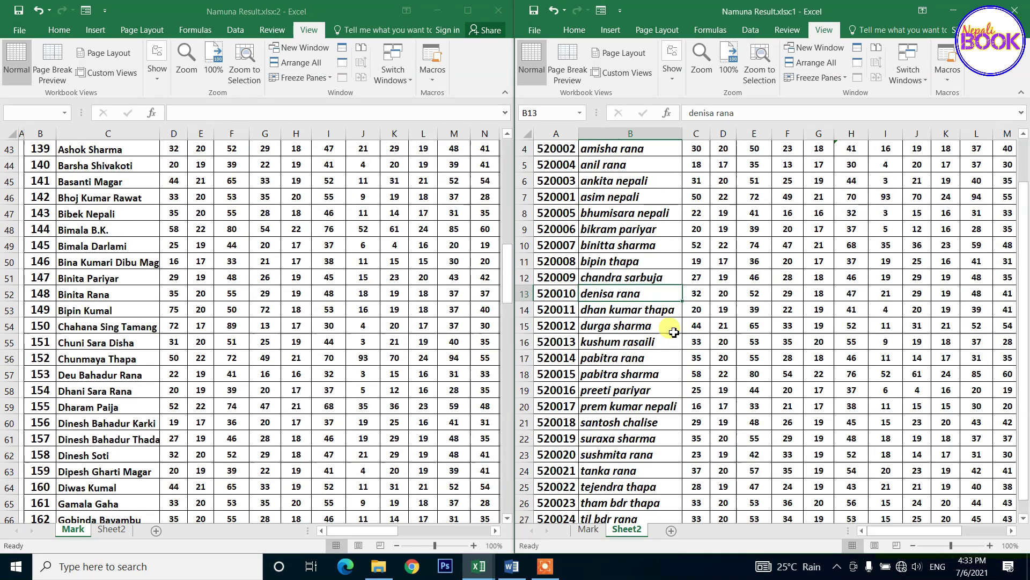
scroll(643, 263, up, 1)
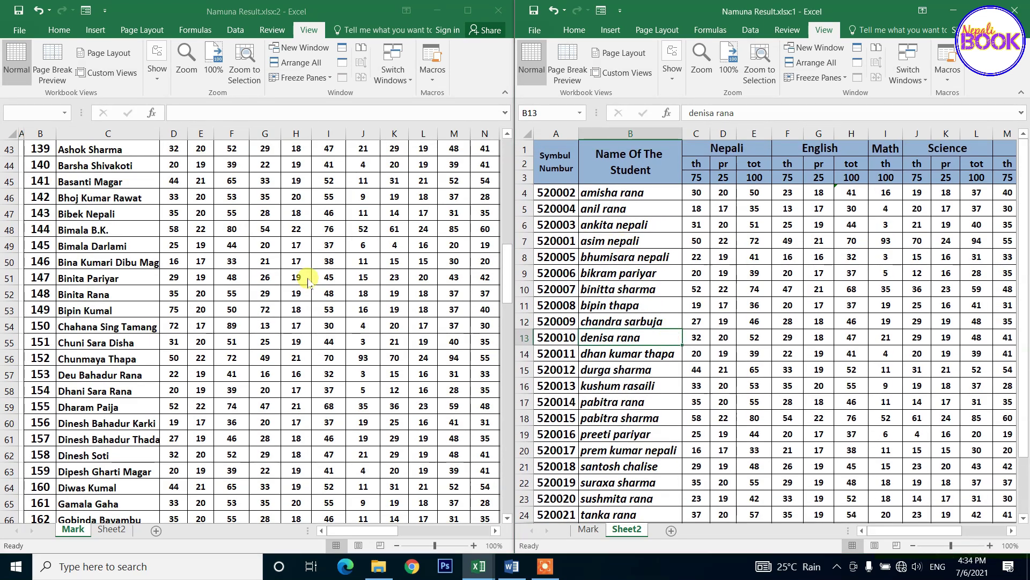
click(309, 280)
scroll(308, 279, up, 8)
scroll(308, 278, up, 6)
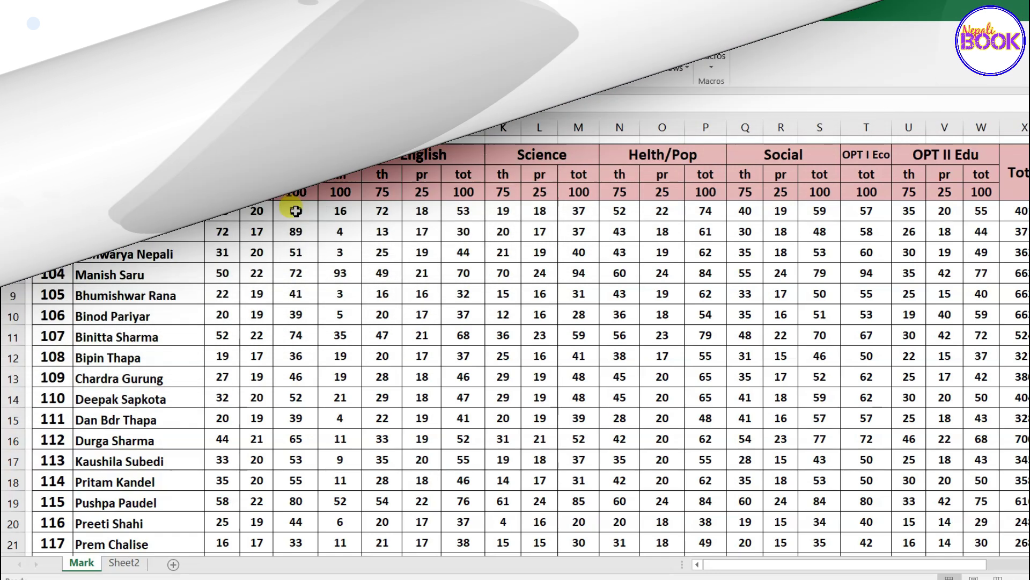
Step: Check the Nepali, Math and English headings, then select English columns H through J
click(265, 156)
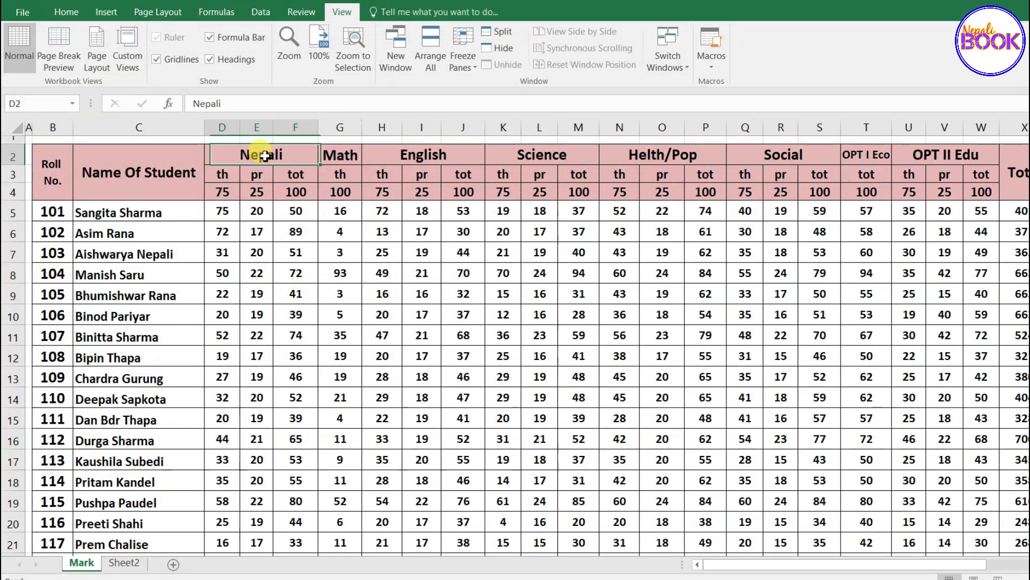
click(340, 155)
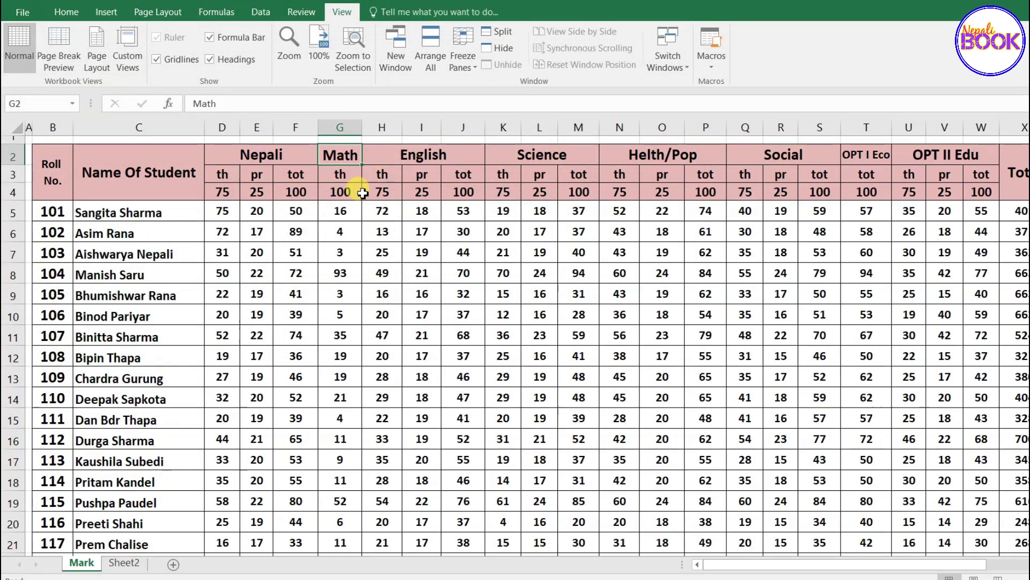
click(410, 155)
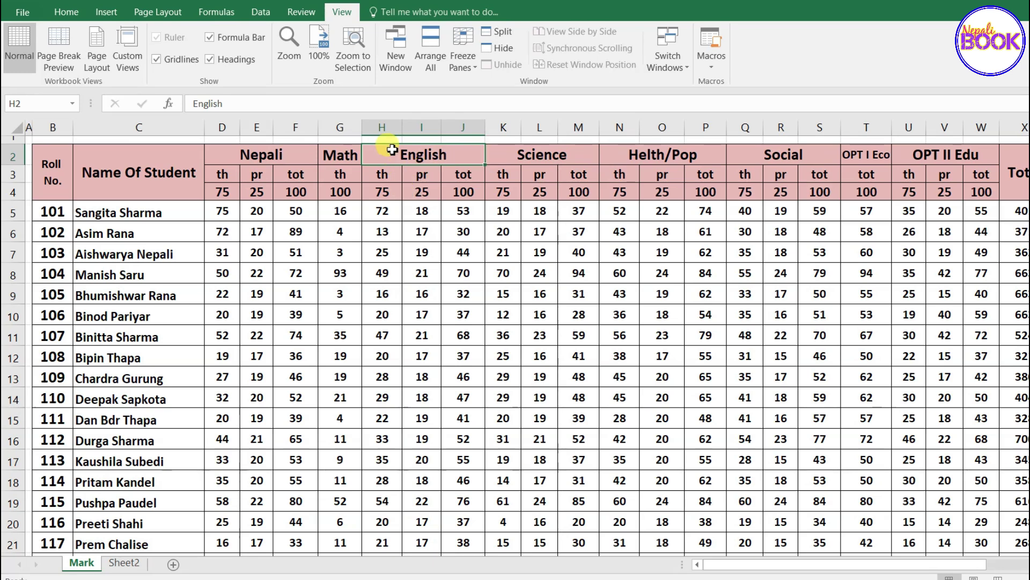
drag(381, 127, 421, 128)
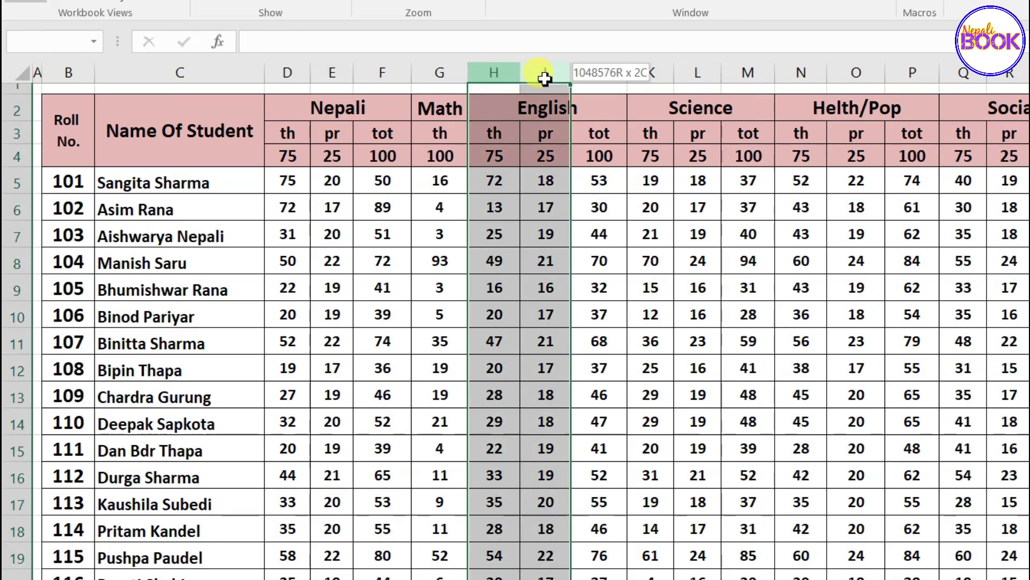
drag(545, 78, 591, 73)
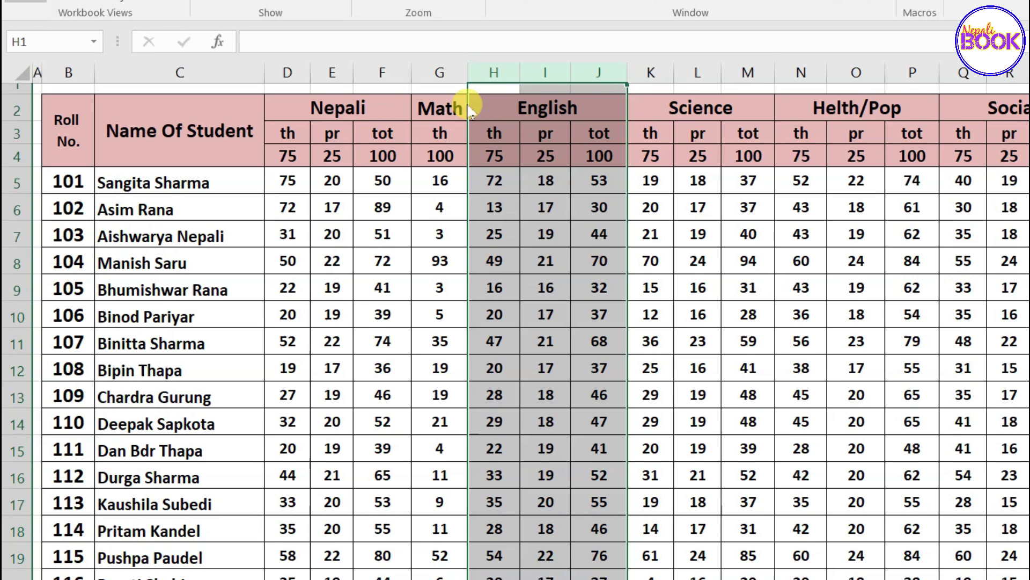
Step: Drag the three English columns left and drop them right after Nepali, before Math
drag(460, 107, 399, 118)
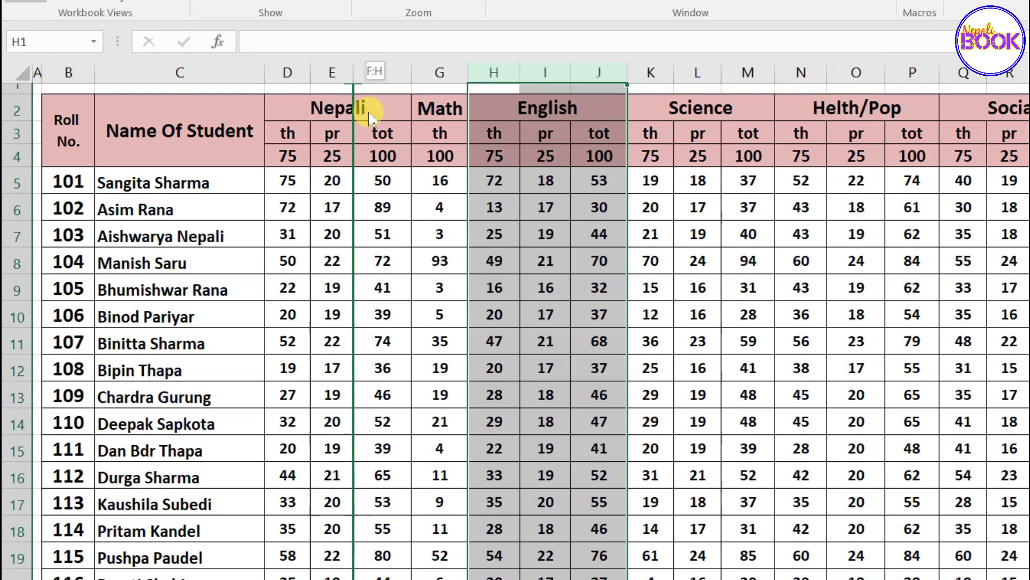
drag(393, 118, 379, 118)
mouse_move(380, 115)
mouse_down()
mouse_move(283, 131)
mouse_move(391, 115)
mouse_move(414, 127)
mouse_move(415, 148)
mouse_up()
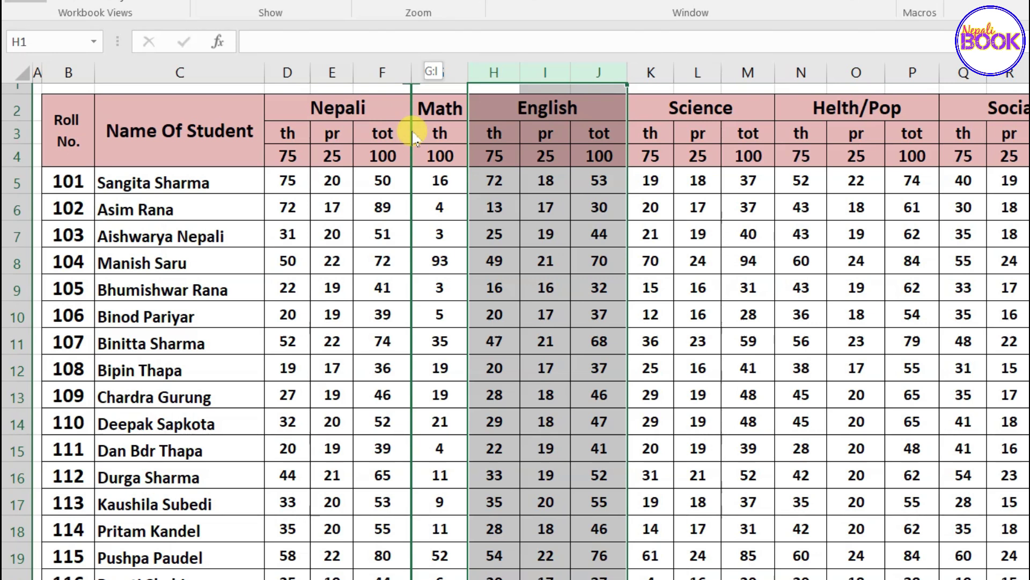
mouse_move(414, 136)
mouse_down()
mouse_move(410, 128)
mouse_move(417, 161)
mouse_up()
drag(415, 144, 415, 144)
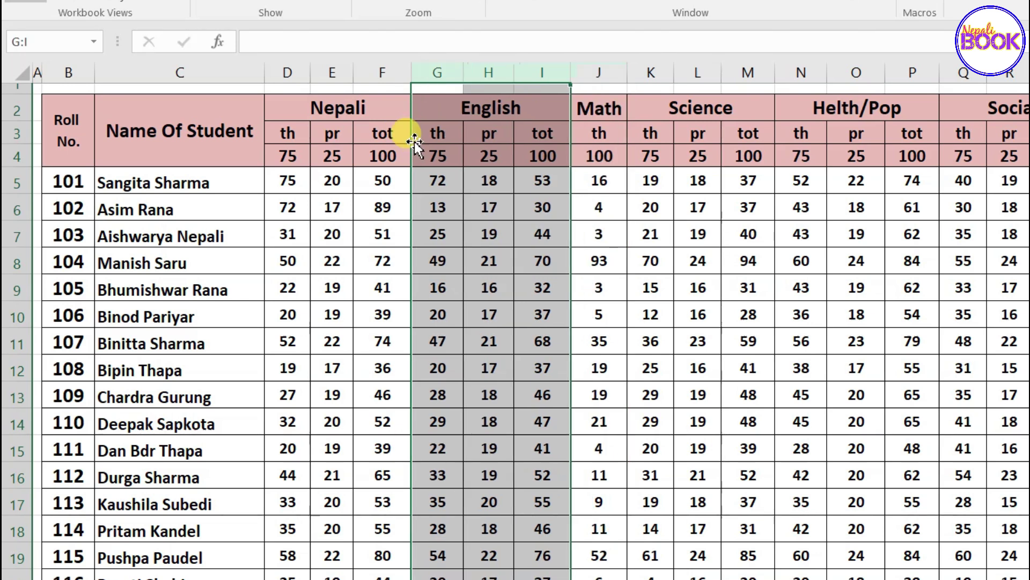
click(520, 147)
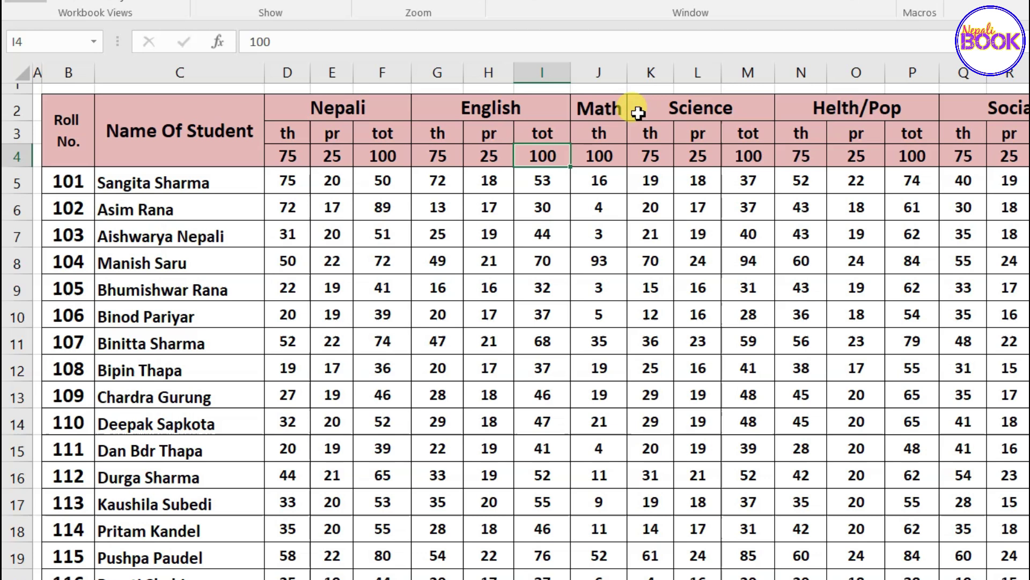
click(516, 103)
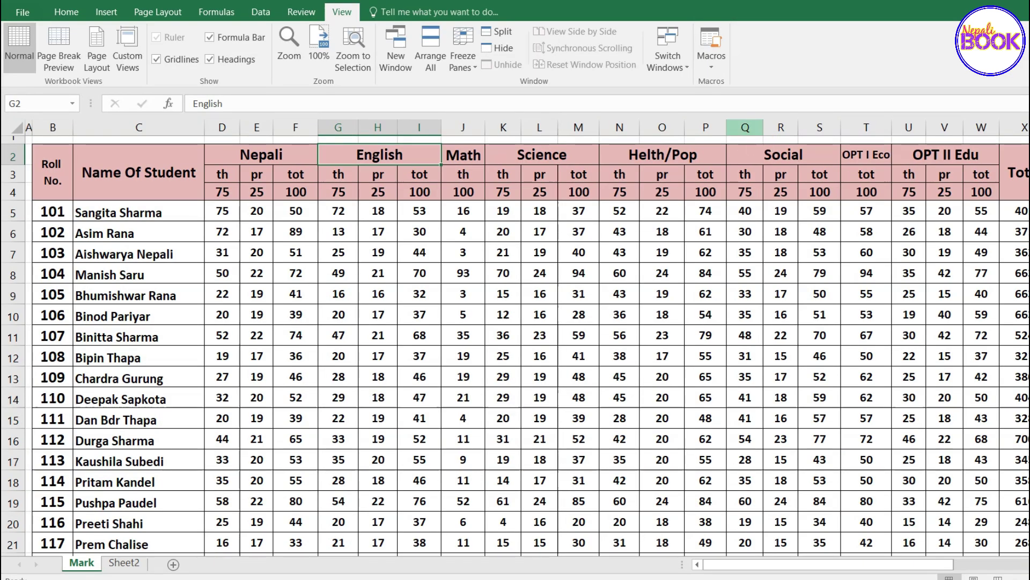
Step: Select Social columns Q:S and drop them right after Science, ahead of Helth/Pop
drag(747, 133, 809, 135)
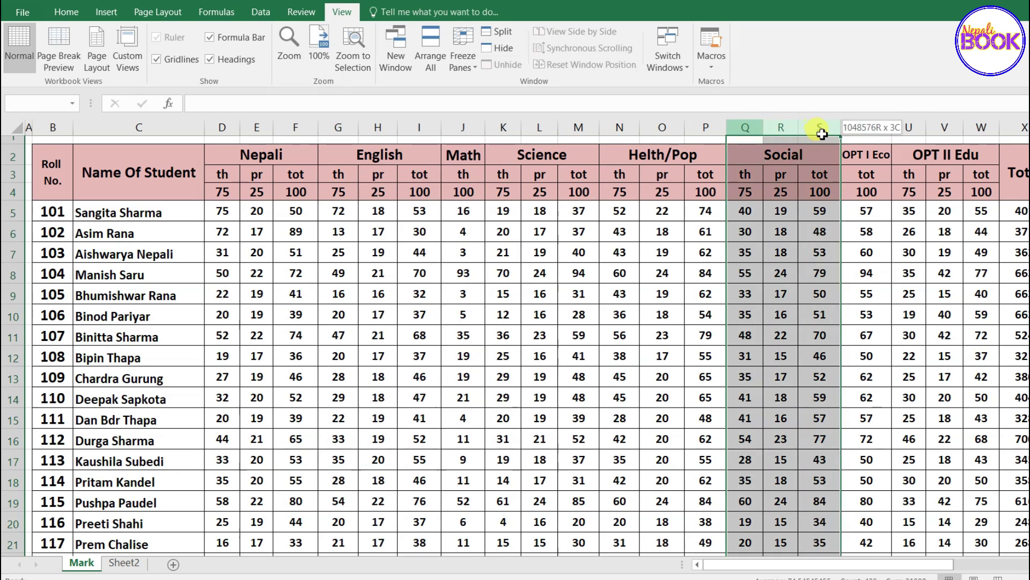
click(781, 173)
click(656, 156)
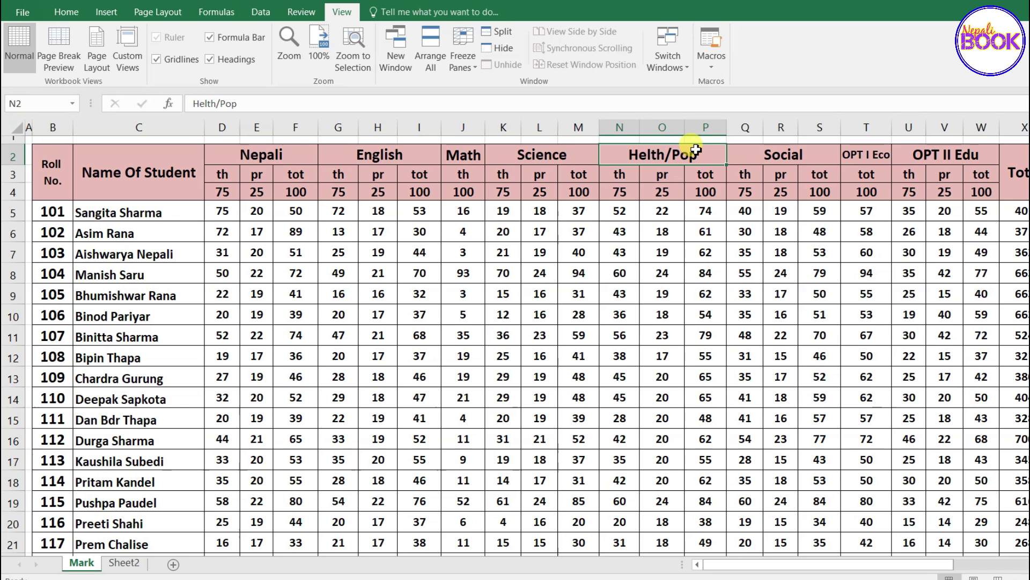
click(798, 154)
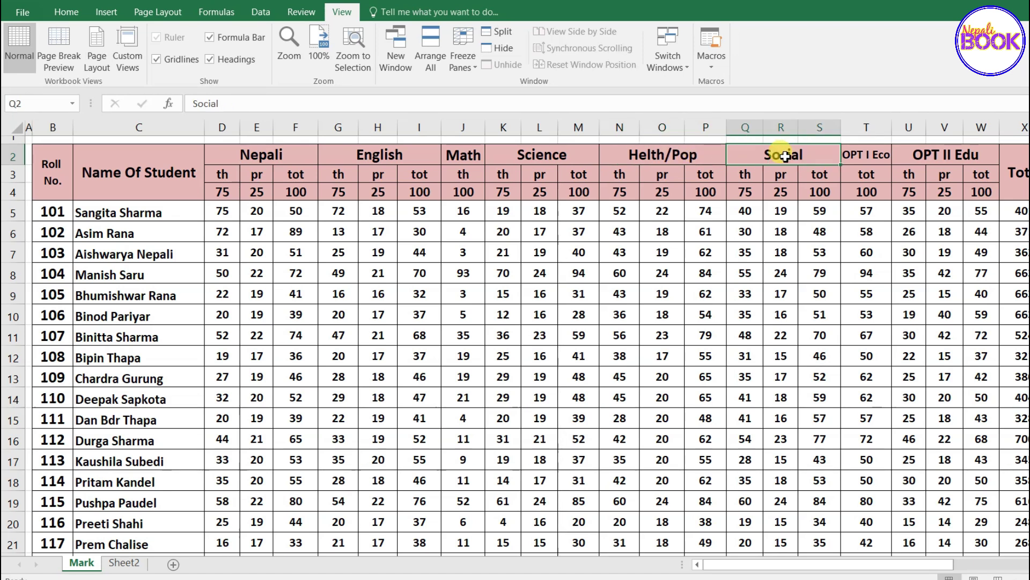
drag(745, 127, 816, 134)
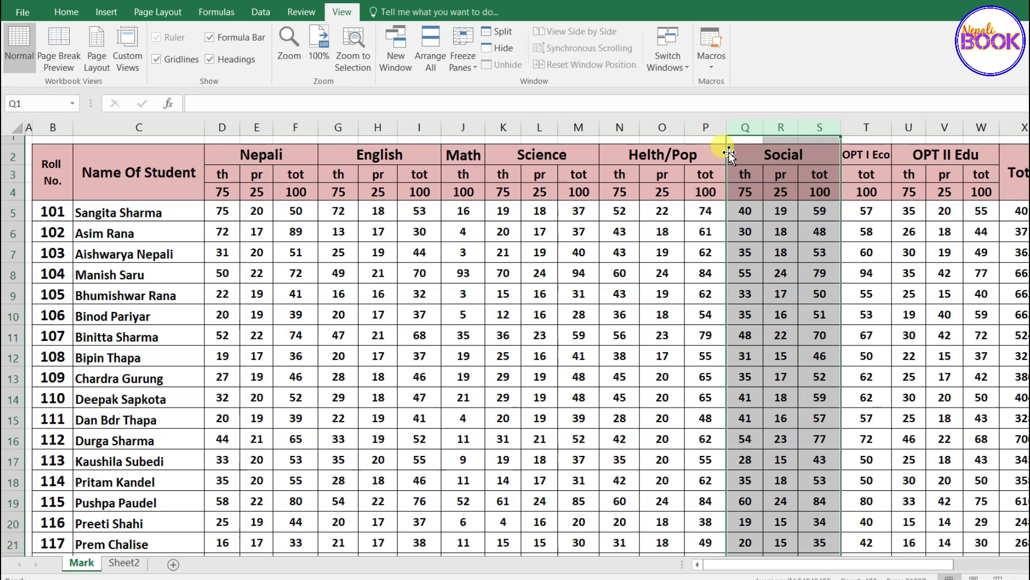
drag(714, 157, 575, 175)
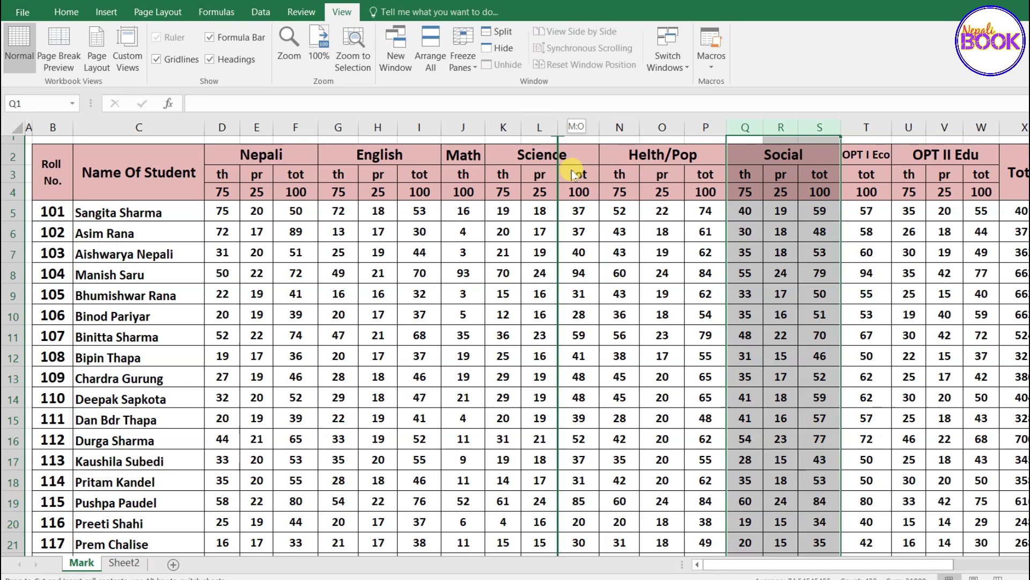
drag(579, 173, 611, 177)
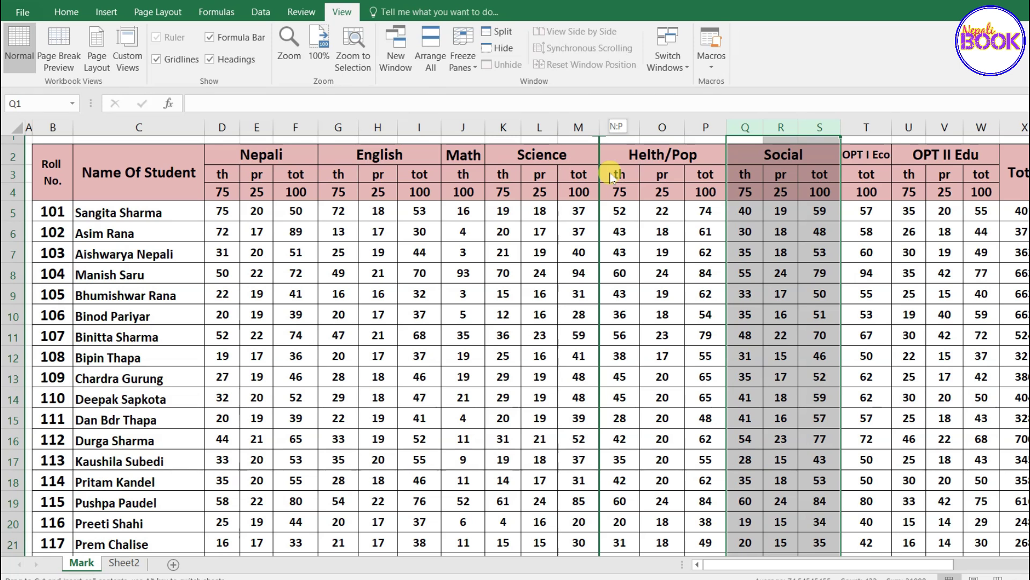
drag(612, 174, 612, 175)
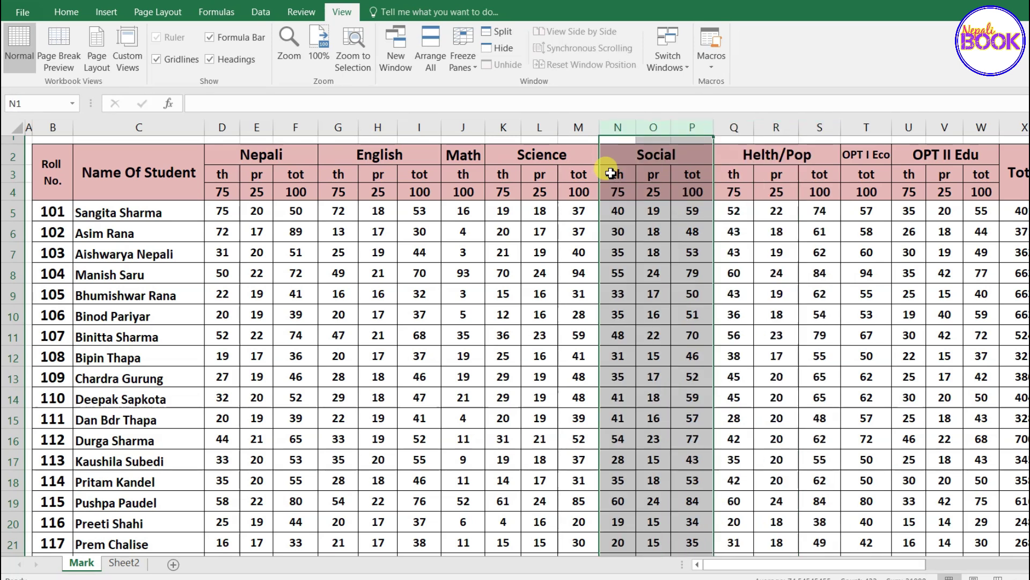
click(653, 210)
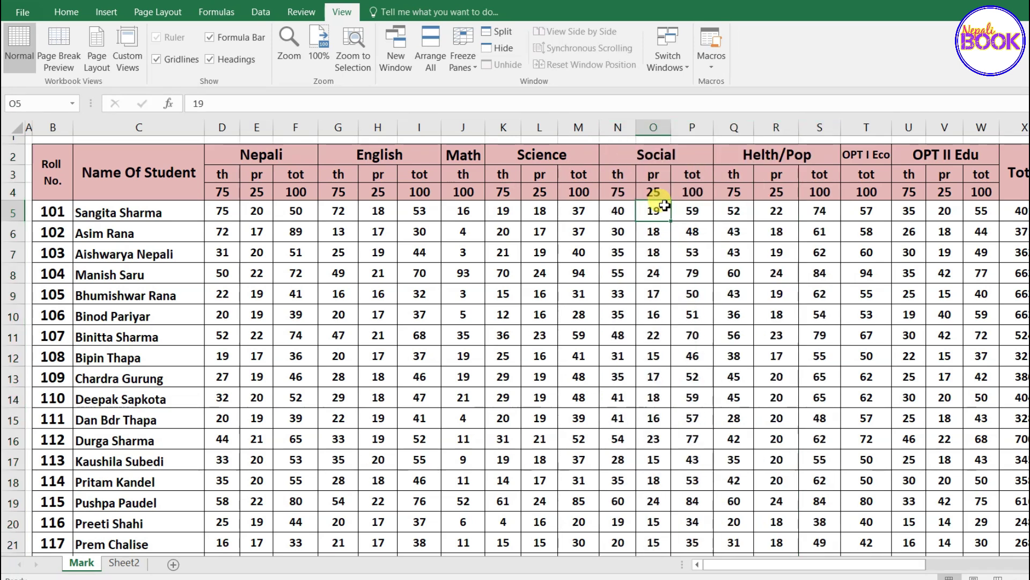
click(667, 163)
click(783, 157)
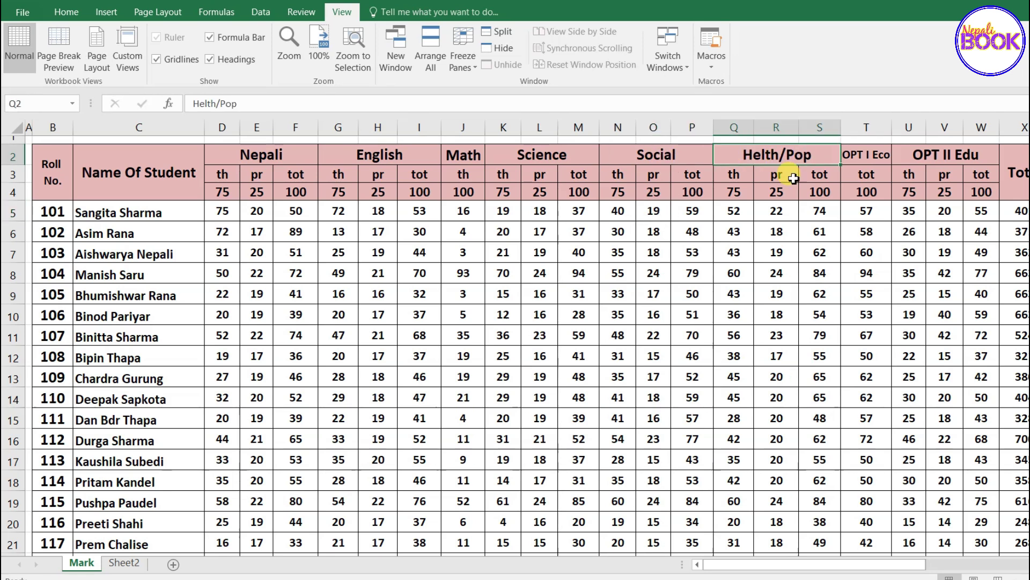
drag(616, 253, 901, 335)
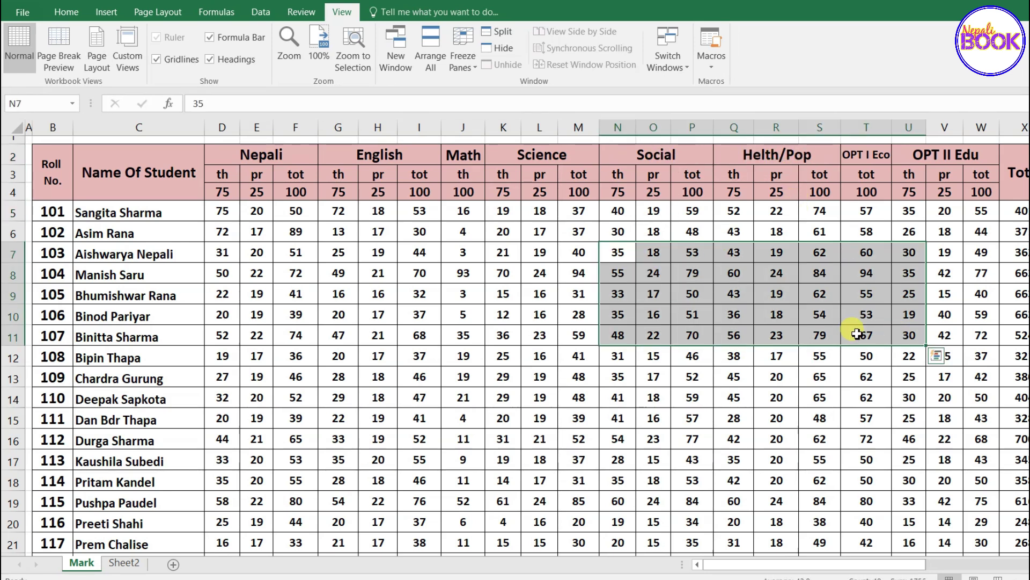
click(734, 294)
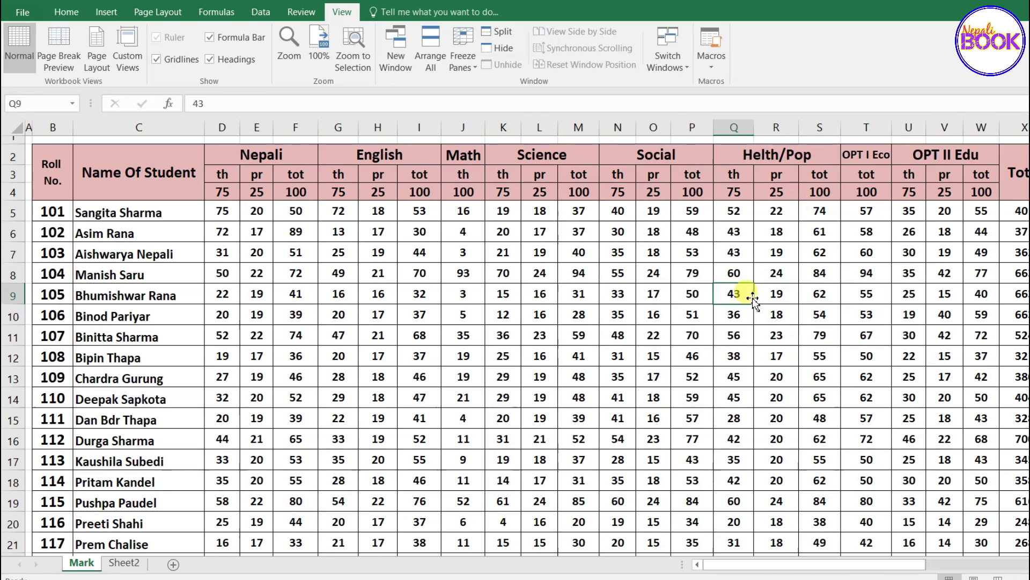
click(47, 295)
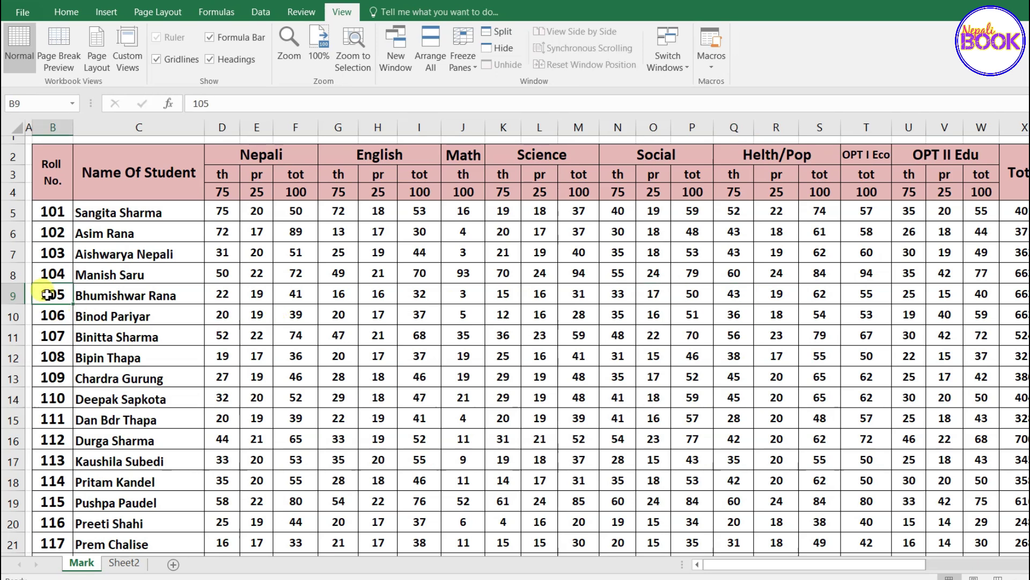
click(20, 293)
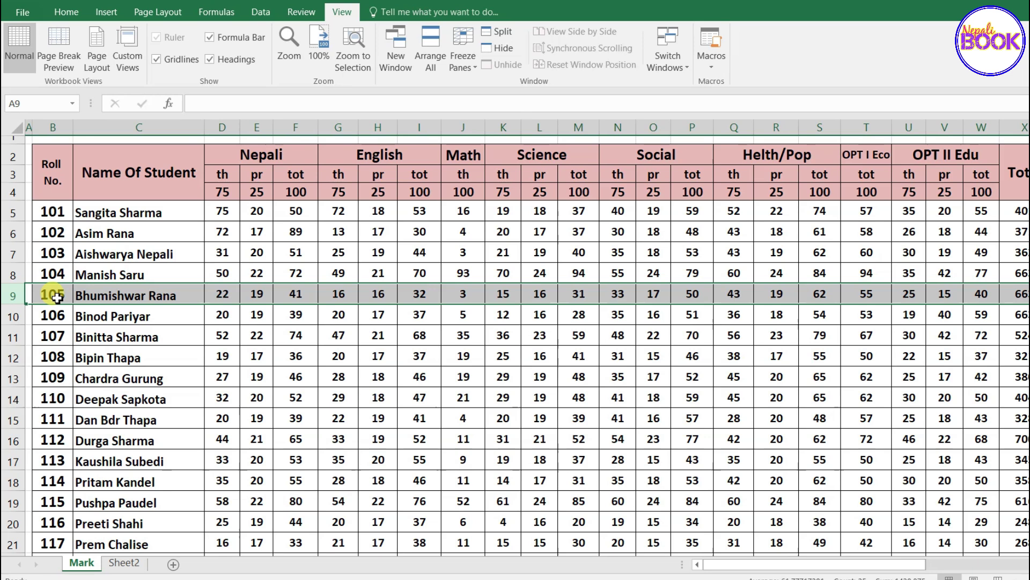
click(127, 274)
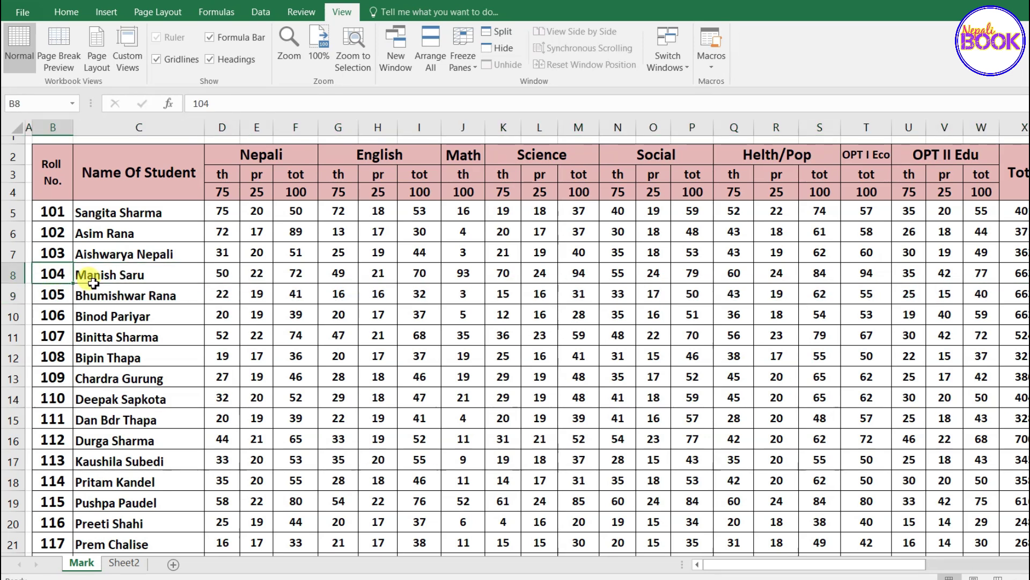
click(117, 298)
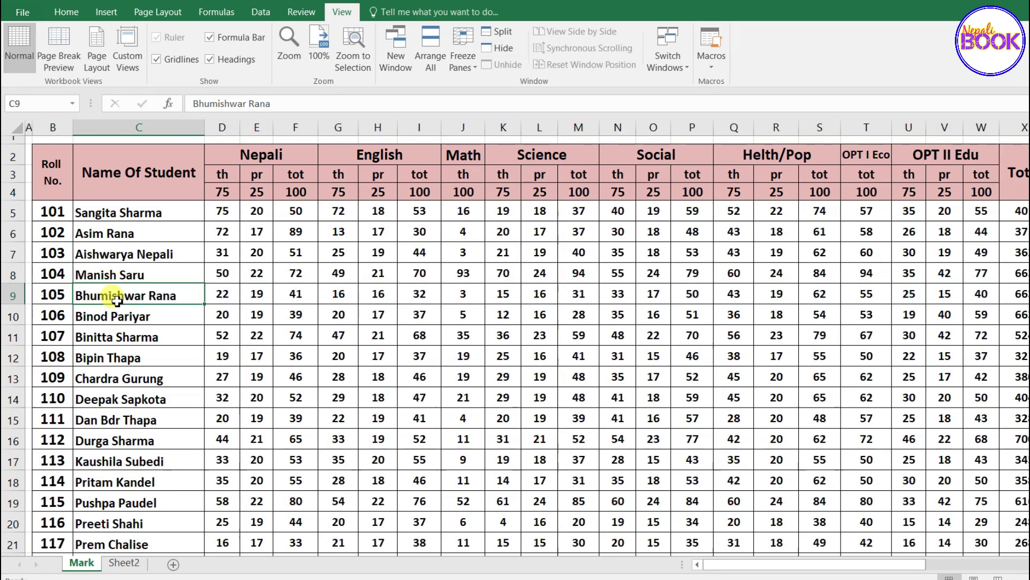
Step: Drag the roll 105 row up into row 5, above roll 101, and check its new position
click(121, 275)
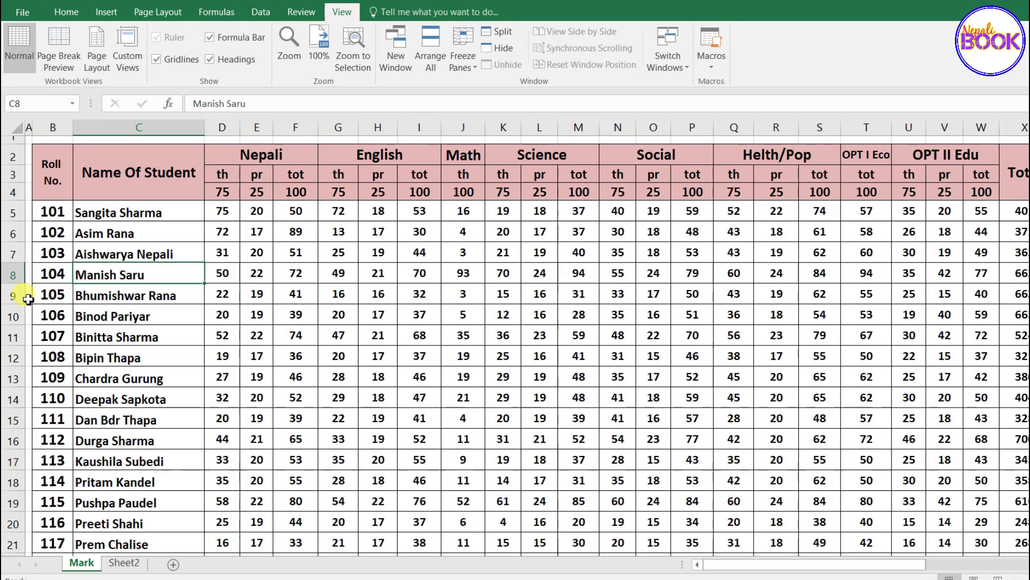
click(15, 282)
click(15, 295)
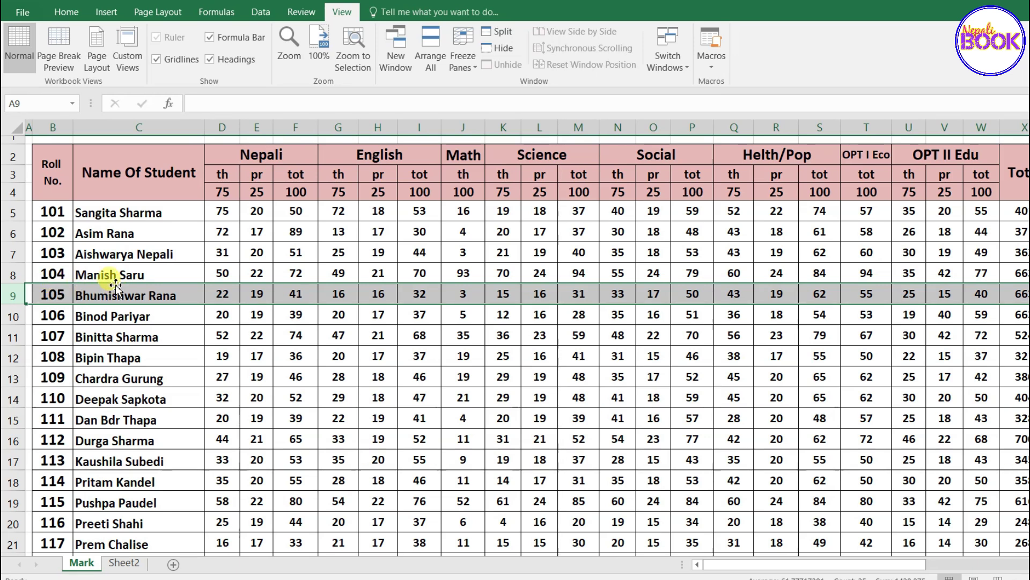
drag(116, 284, 113, 272)
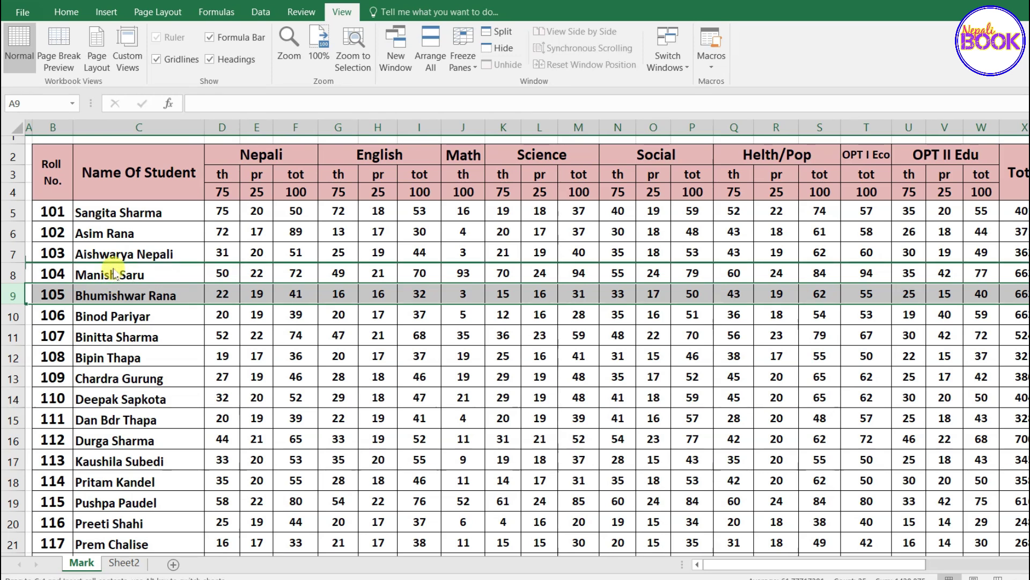
drag(115, 259, 120, 205)
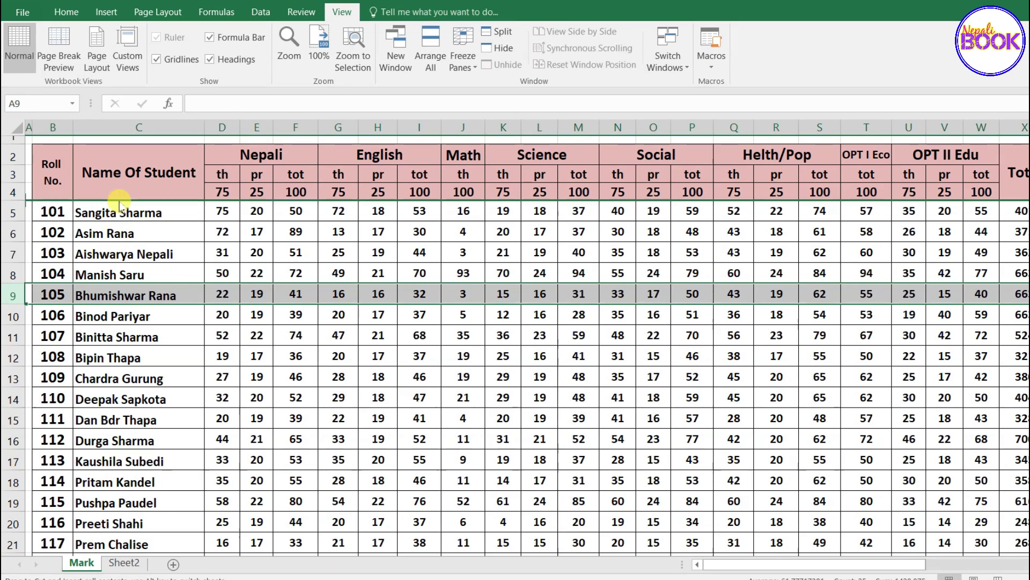
drag(122, 214, 123, 206)
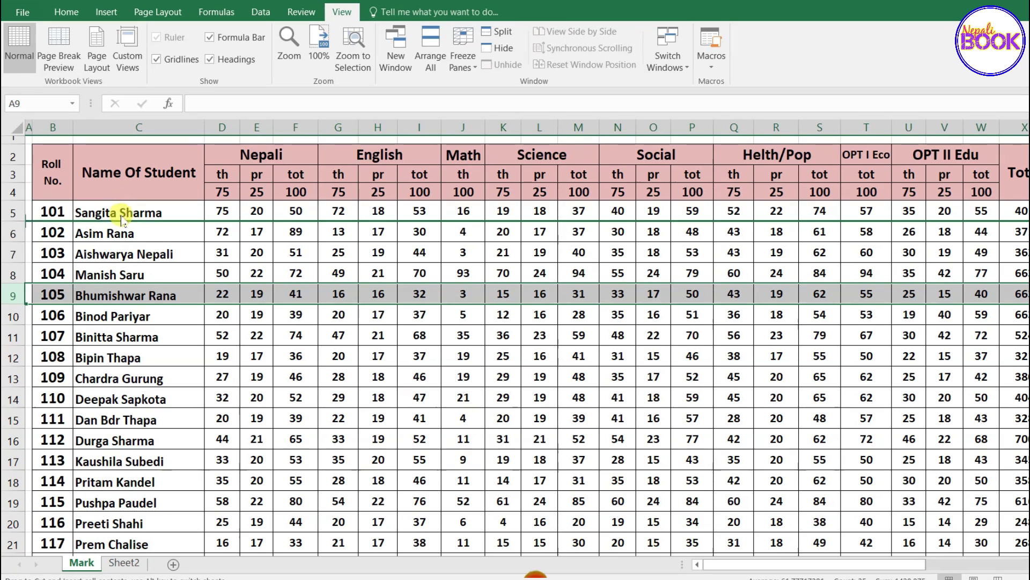
drag(123, 206, 121, 206)
click(124, 257)
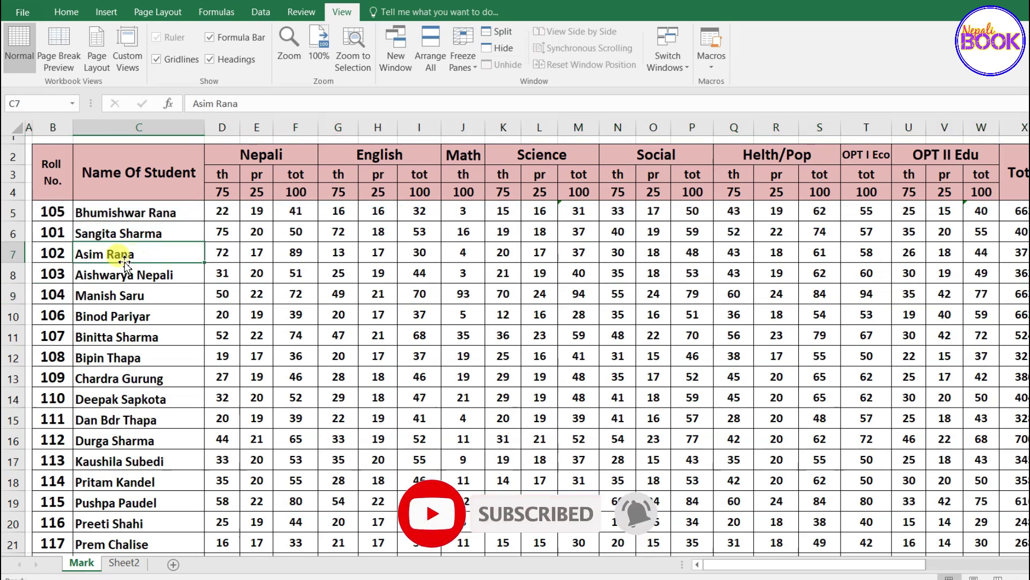
click(58, 210)
click(144, 211)
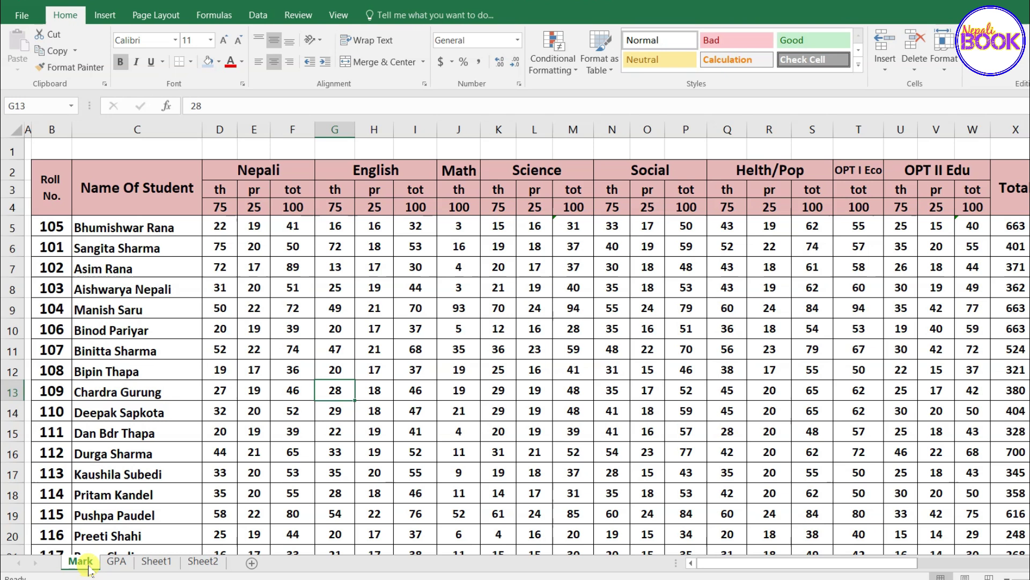
Step: Browse the GPA, Sheet1 and Sheet2 sheets, then return to the Mark sheet
click(116, 561)
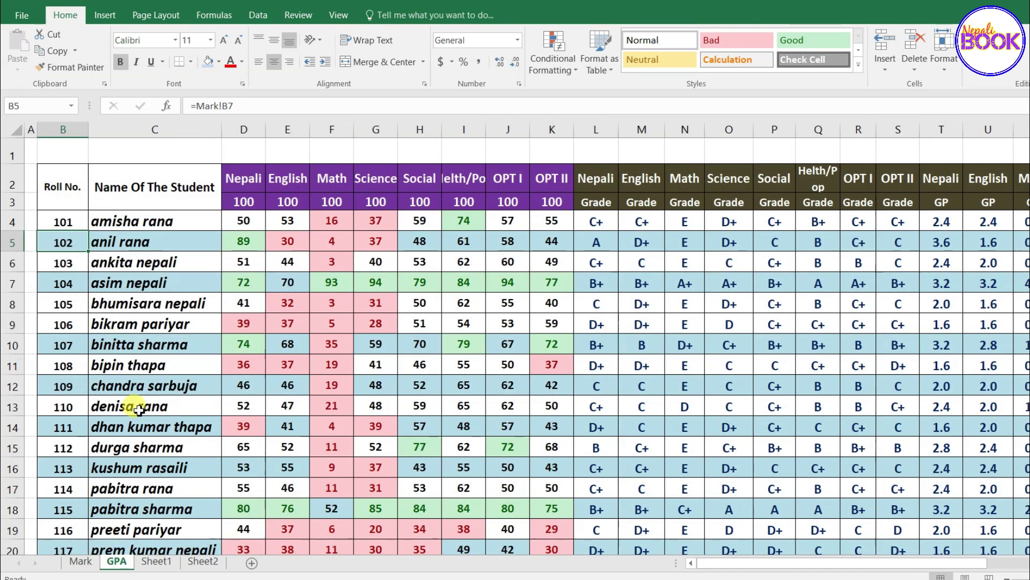
click(157, 562)
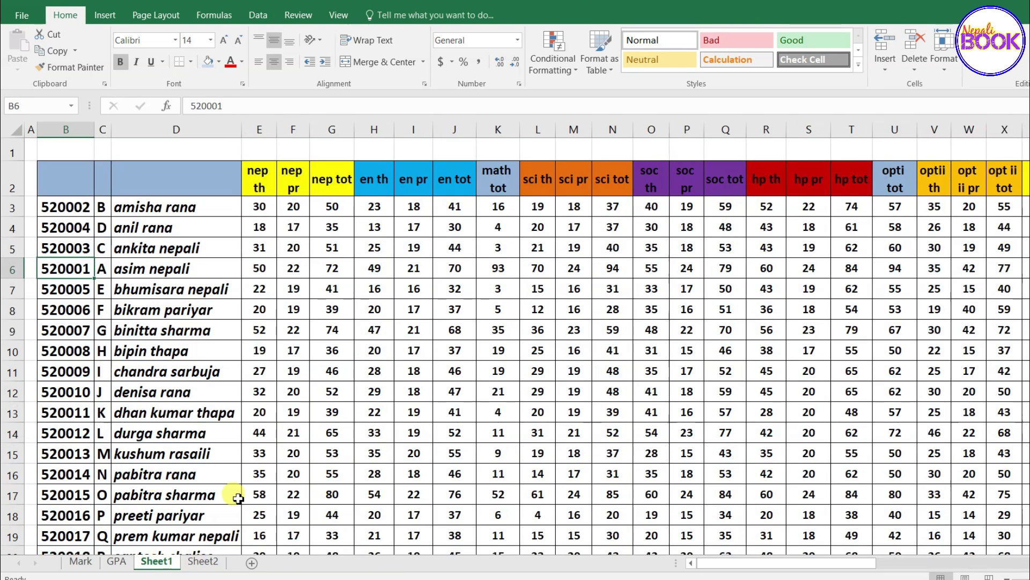
click(203, 561)
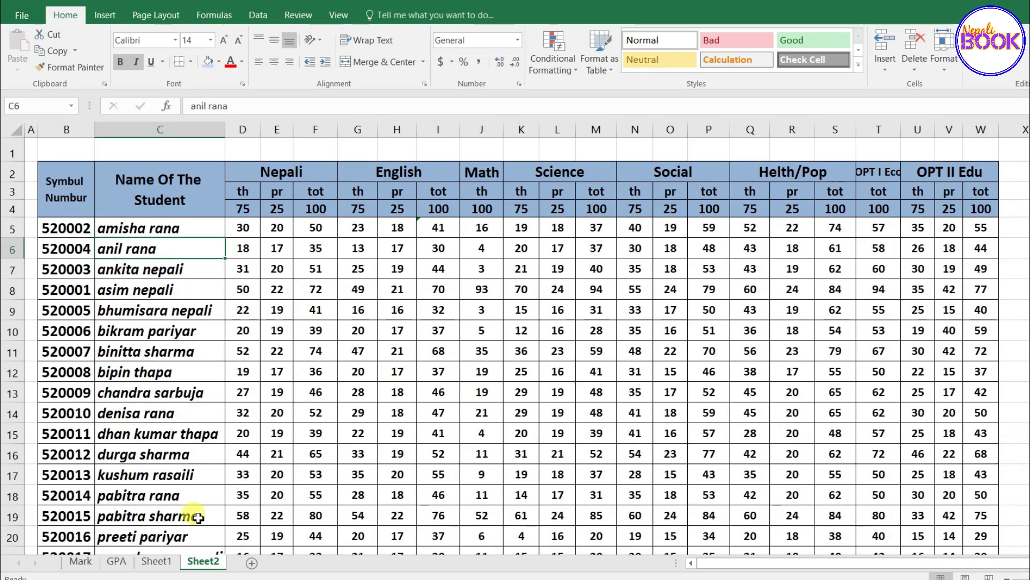
click(156, 561)
click(118, 561)
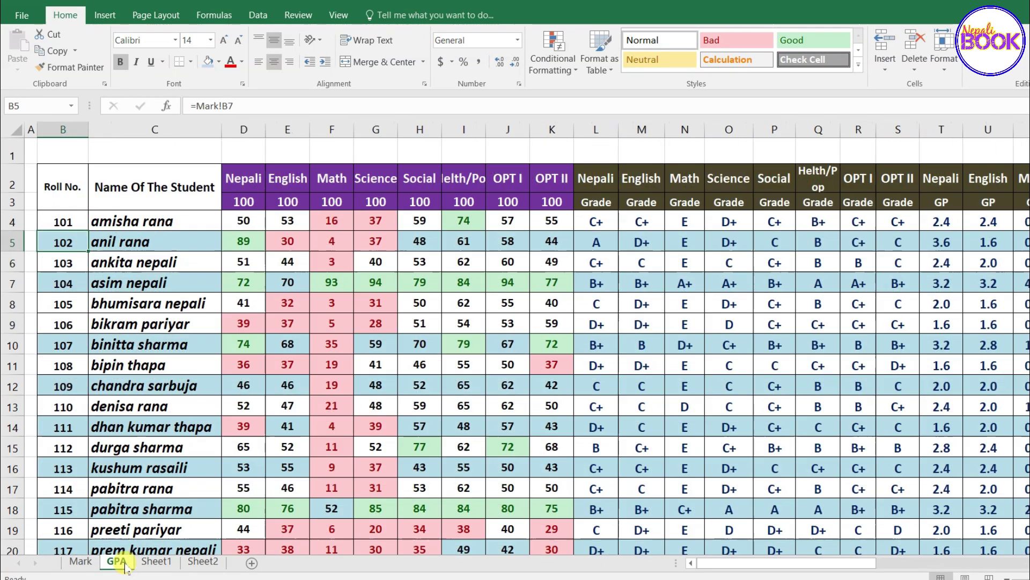
click(80, 562)
click(156, 561)
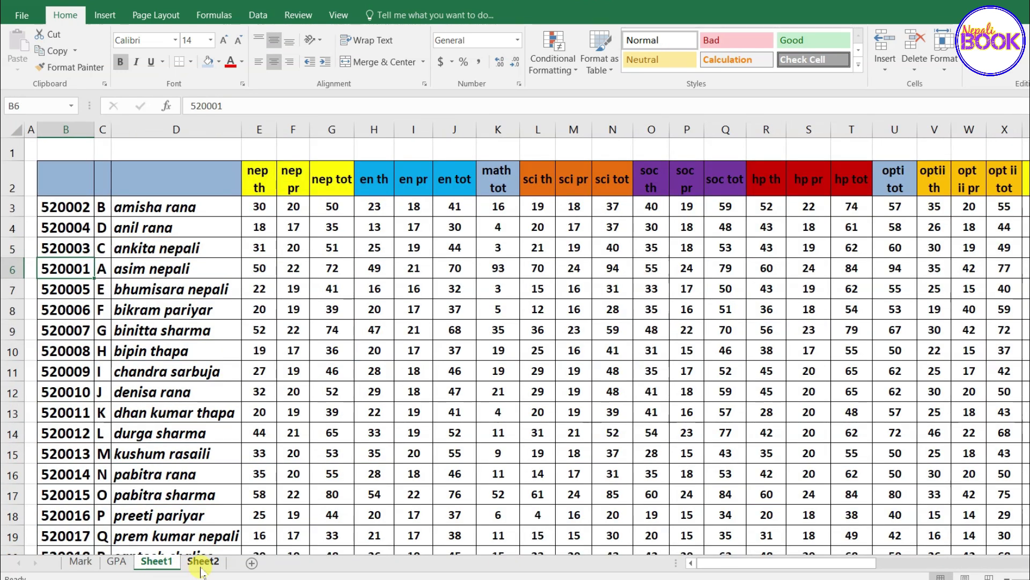
click(203, 561)
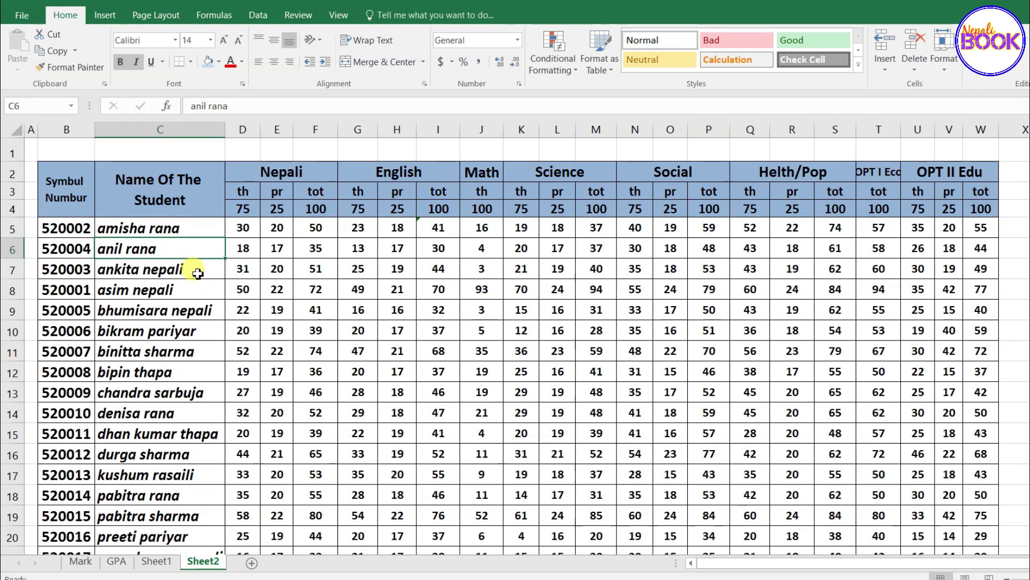
click(80, 562)
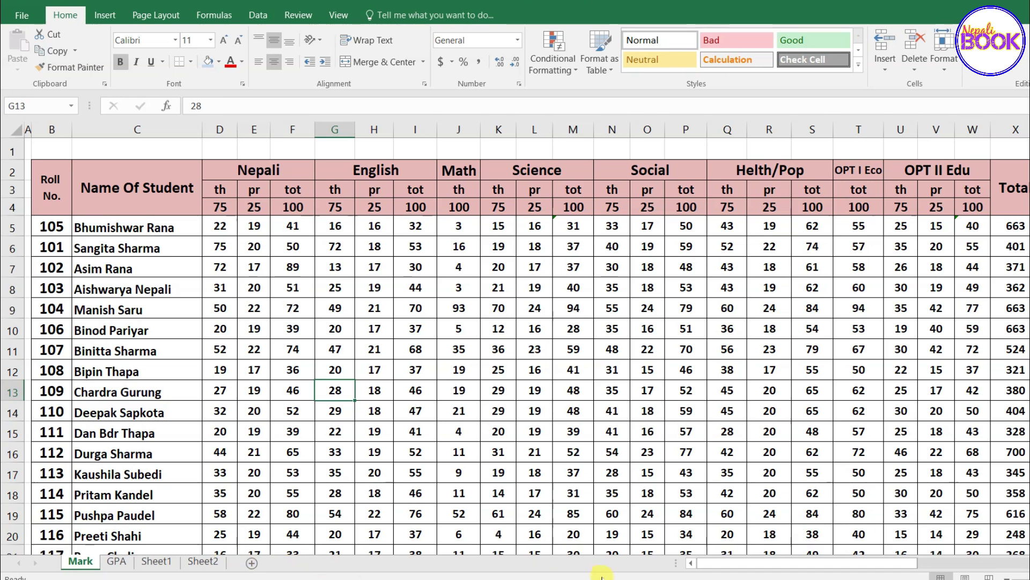
Step: Cycle again through GPA, Sheet1 and Sheet2, ending back on Mark
click(117, 560)
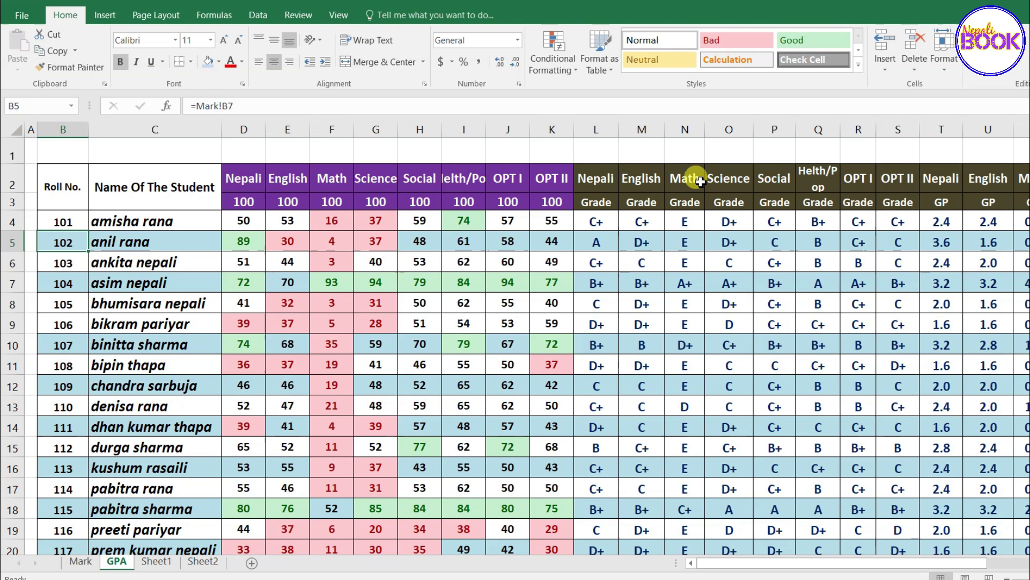
click(156, 562)
click(203, 561)
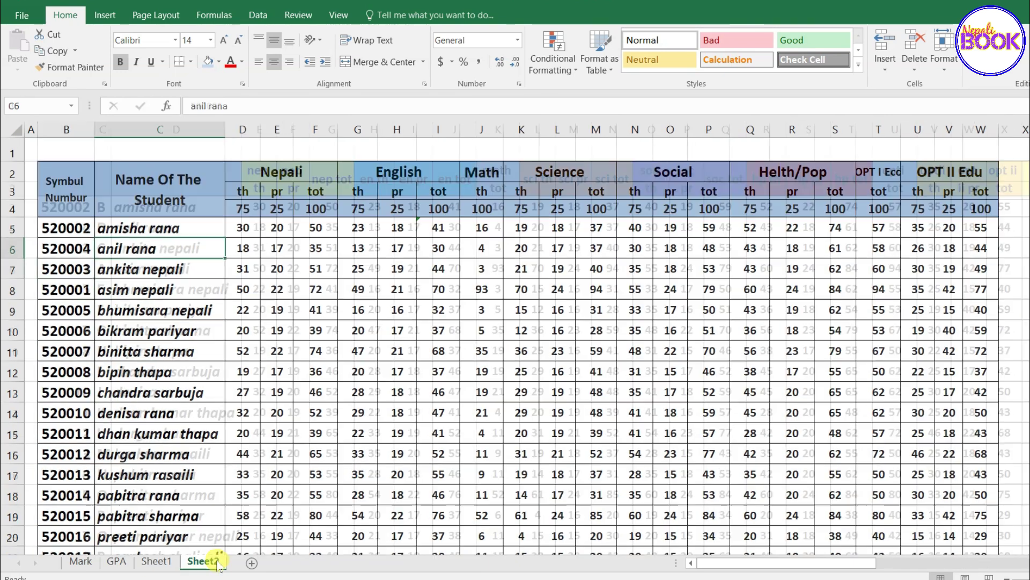
click(157, 562)
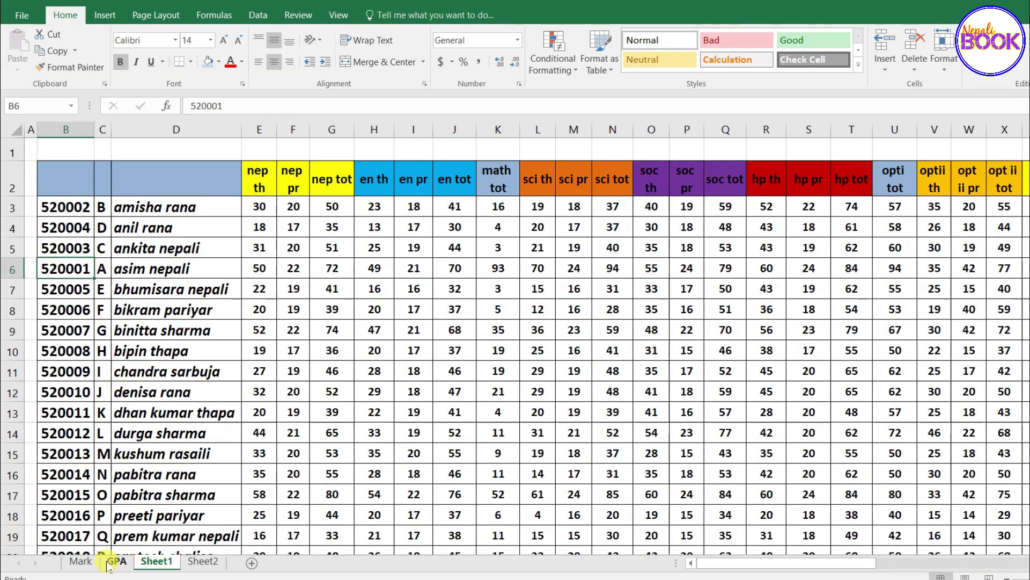
click(116, 562)
click(81, 562)
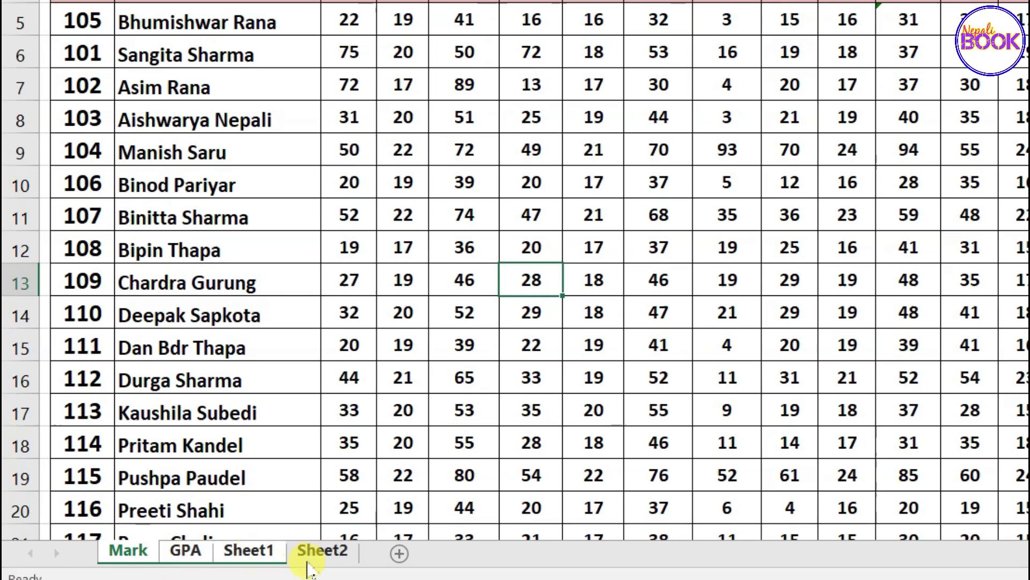
Step: Shift-select the Mark through Sheet2 tabs as a group and pick cell B1
ctrl+click(304, 561)
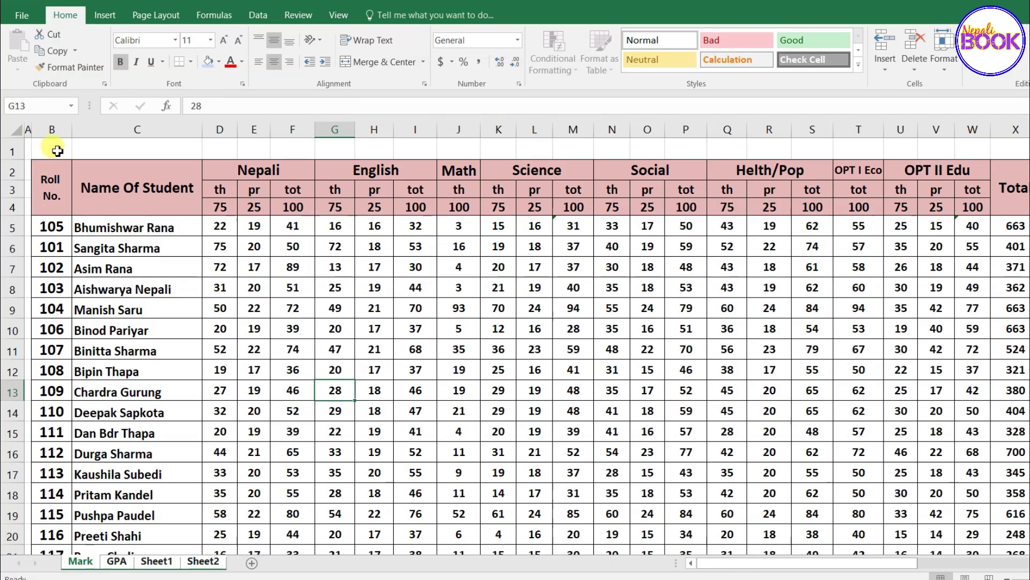
click(57, 151)
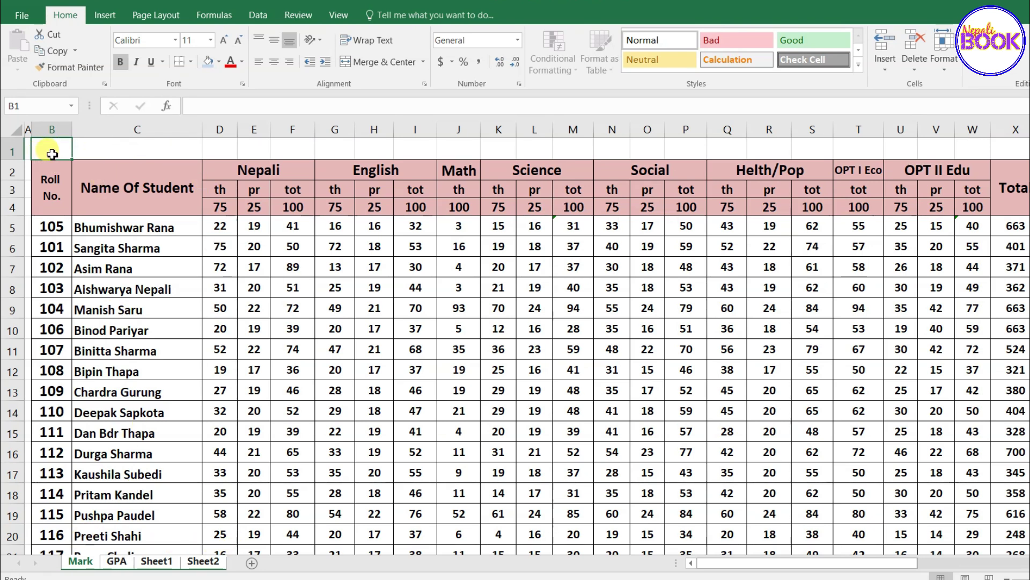
Step: Merge and centre B1:F1 and enter 'Shree Namuna Secondary School'
drag(53, 154, 295, 150)
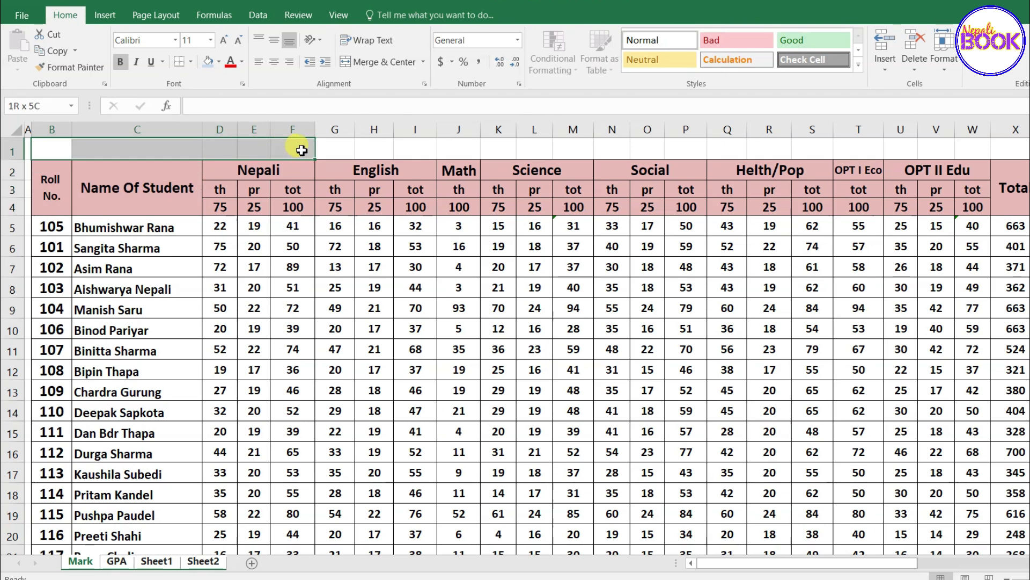
click(374, 63)
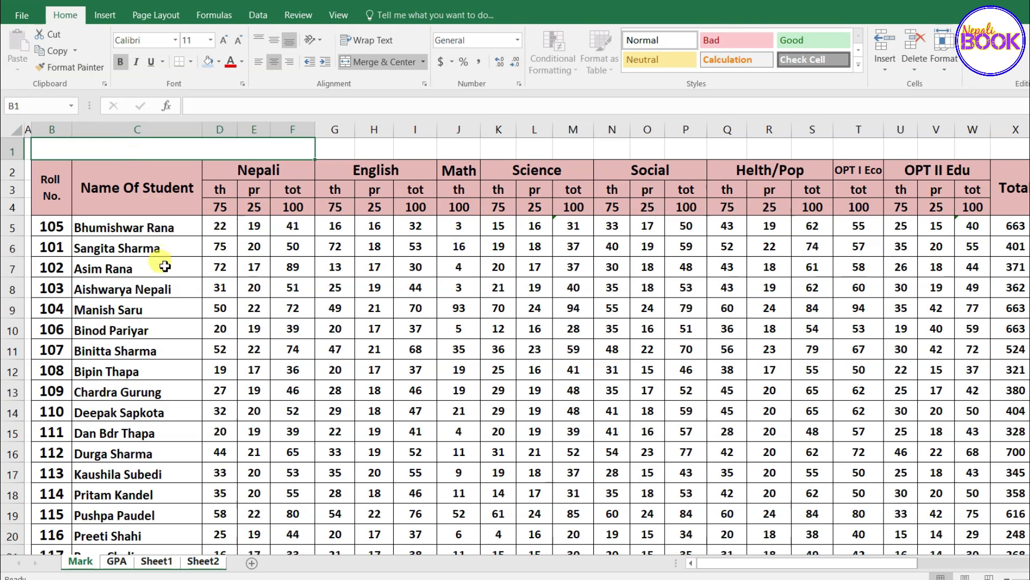
text(Shree Namuna Secondary School)
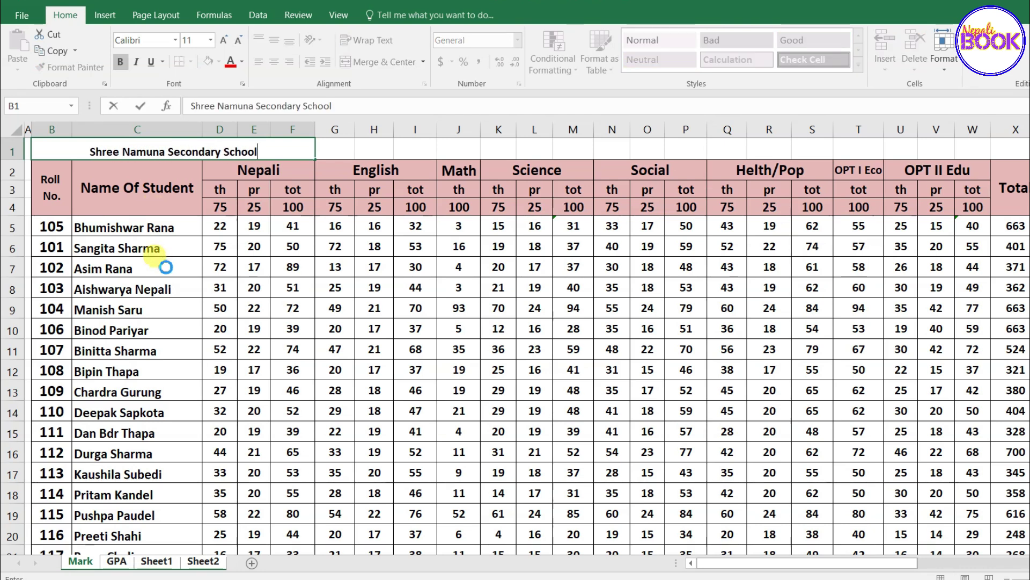
key(Return)
Step: Format the title at size 14 with navy fill and white text
click(94, 149)
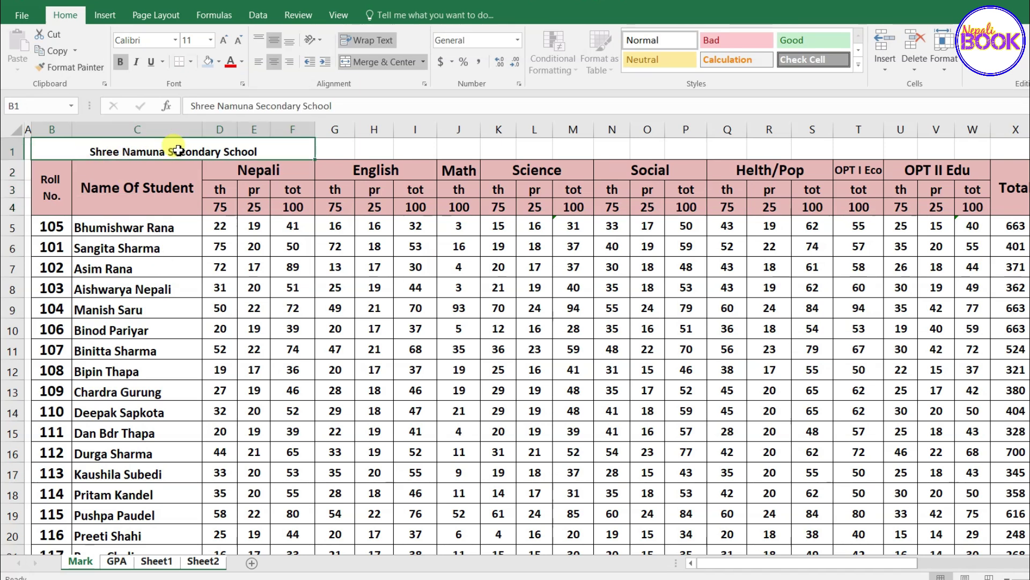
click(229, 61)
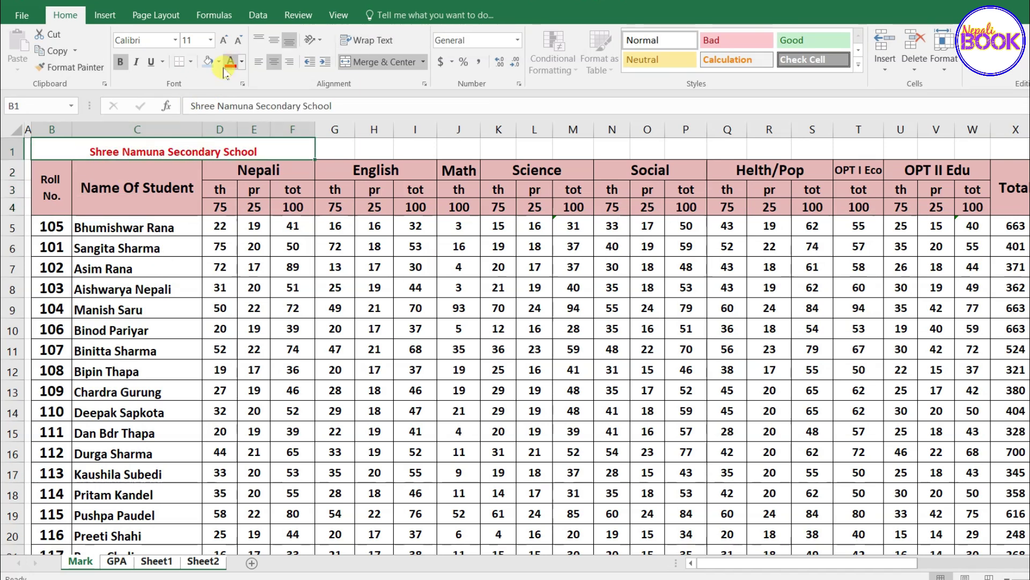
click(224, 40)
click(224, 40)
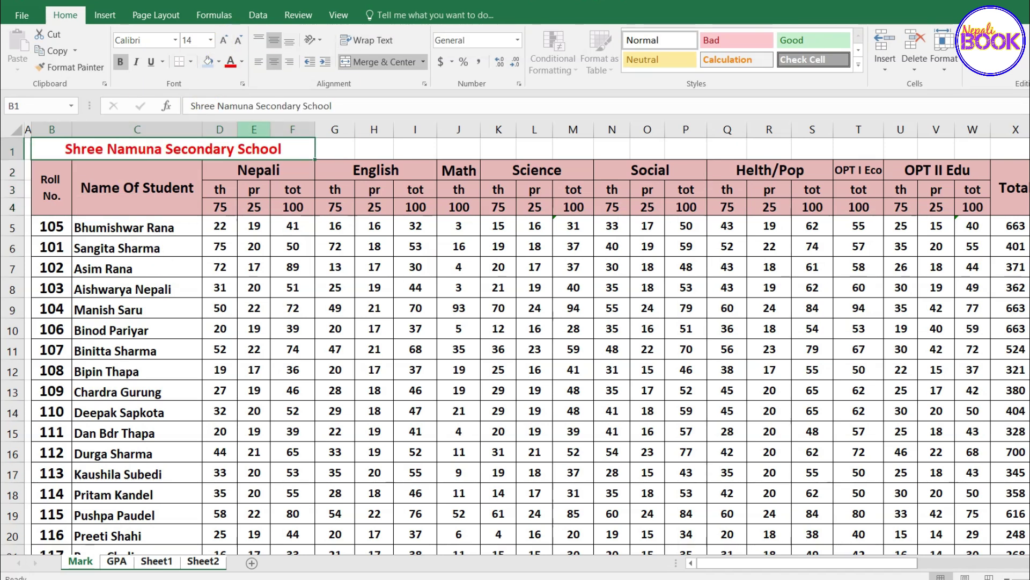
click(219, 61)
click(256, 91)
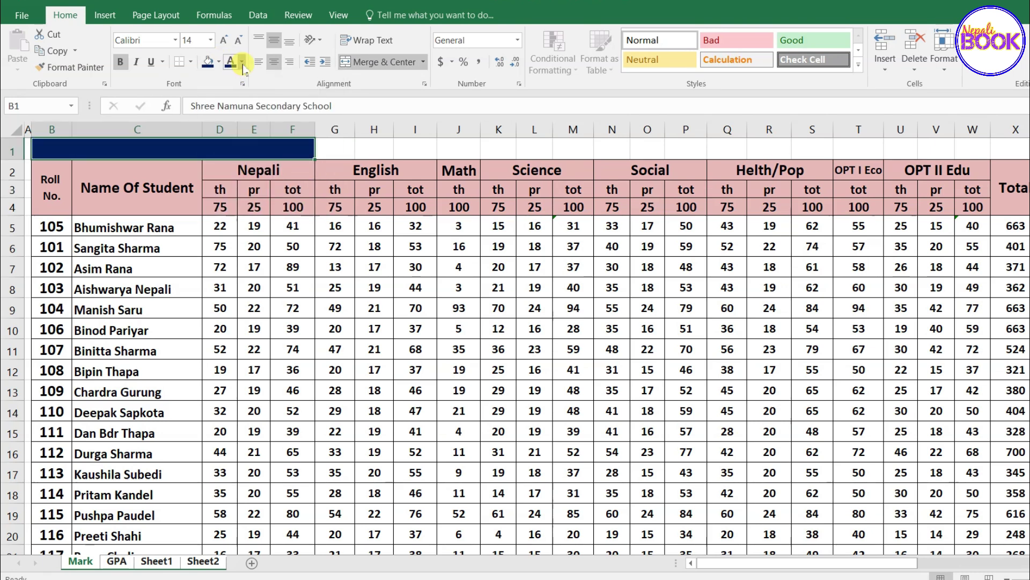
click(242, 62)
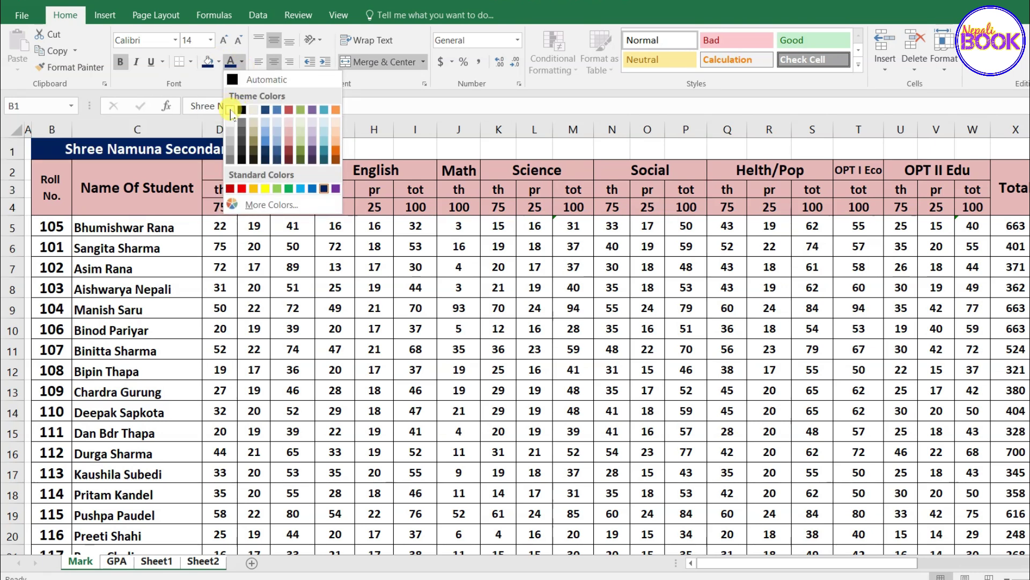
click(231, 110)
click(232, 224)
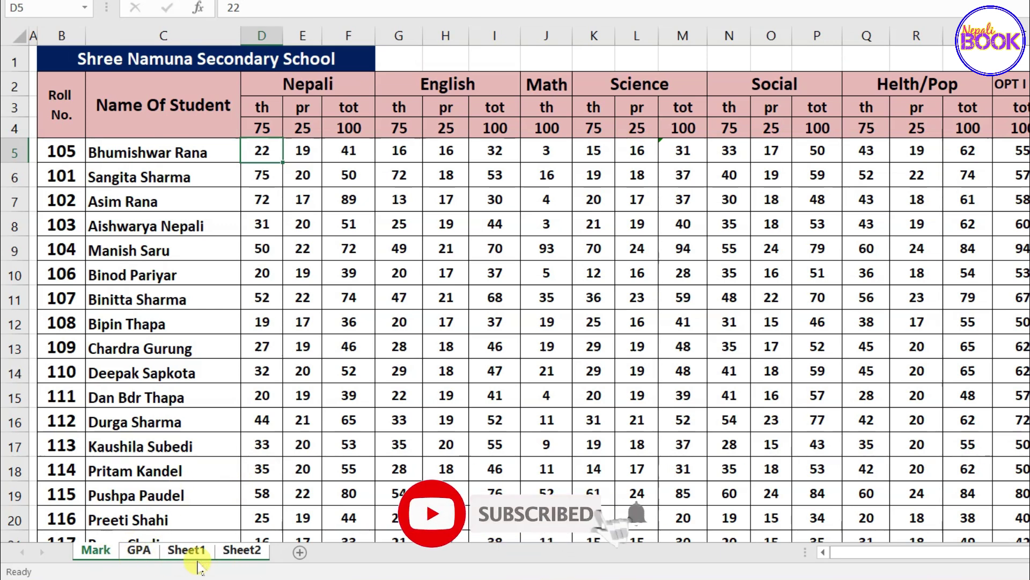
Step: Check the navy title in B1 on the GPA sheet, then on Sheet1
click(140, 551)
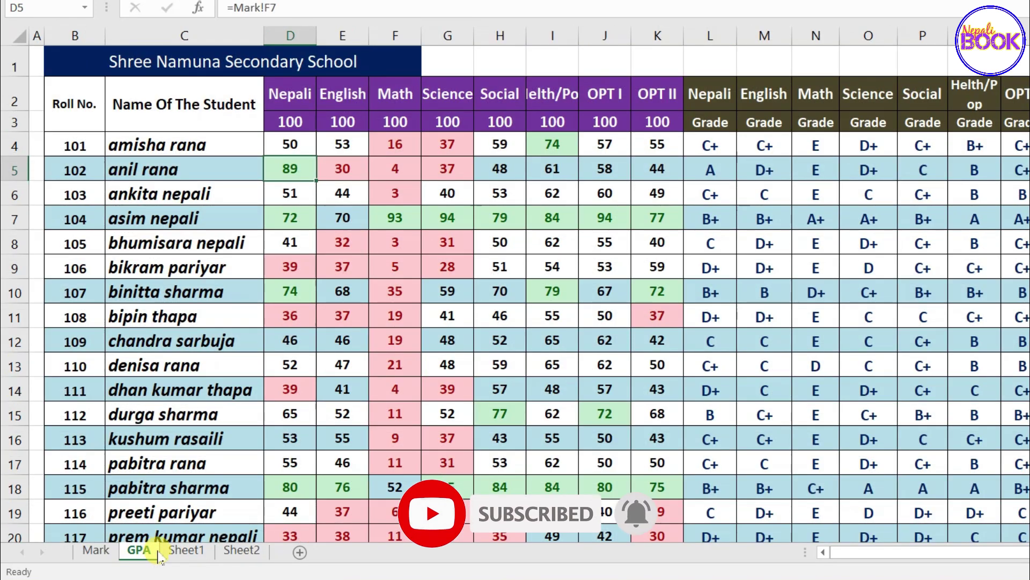
click(65, 64)
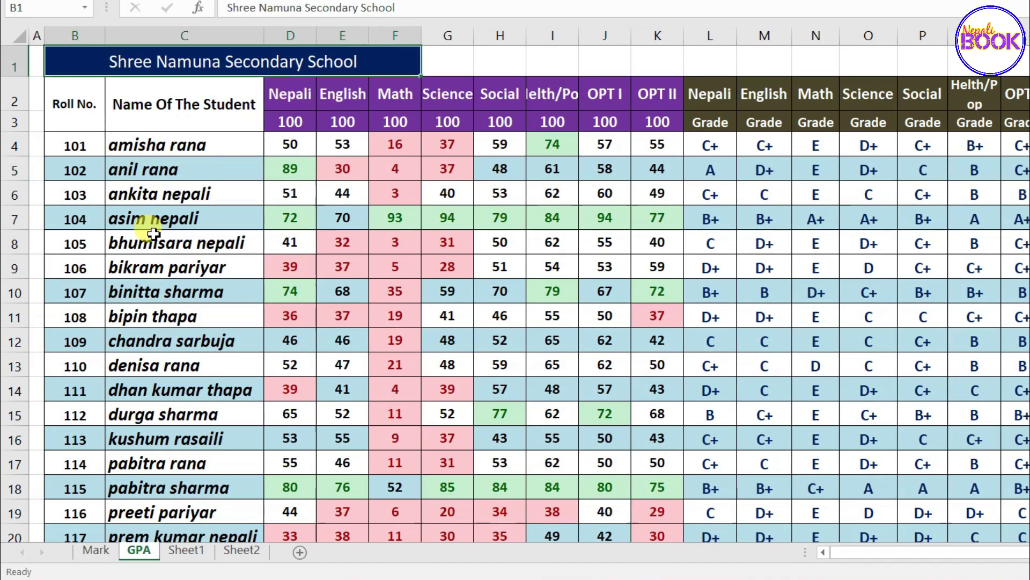
click(188, 549)
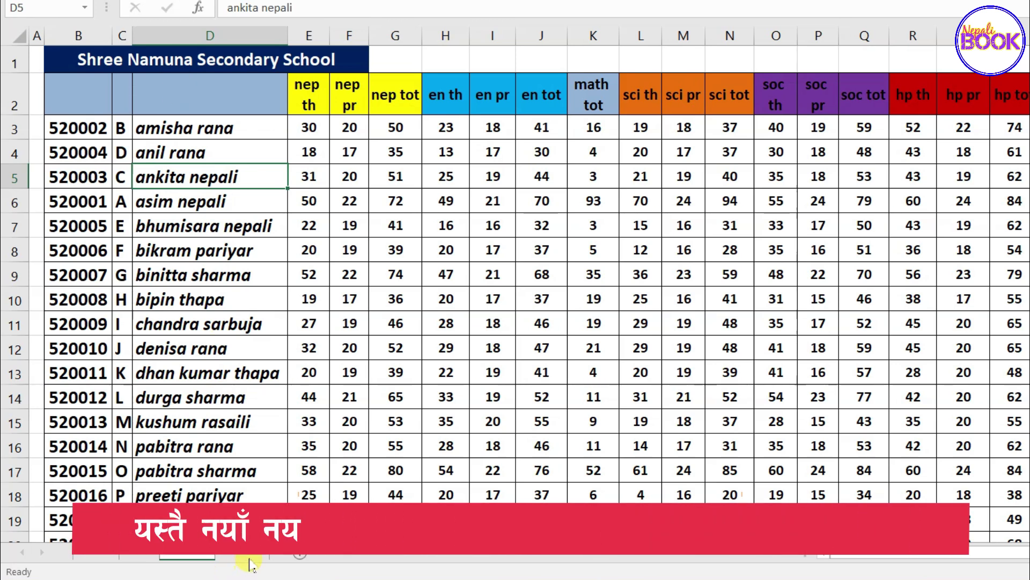